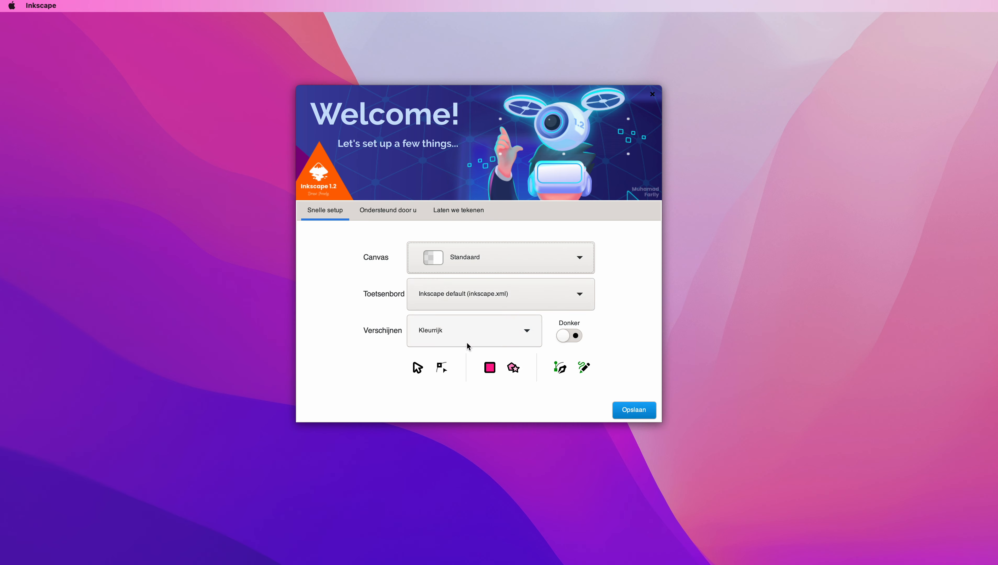
# Step: Create a new blank document from the welcome screen and enlarge its window to fill the display
pyautogui.click(459, 210)
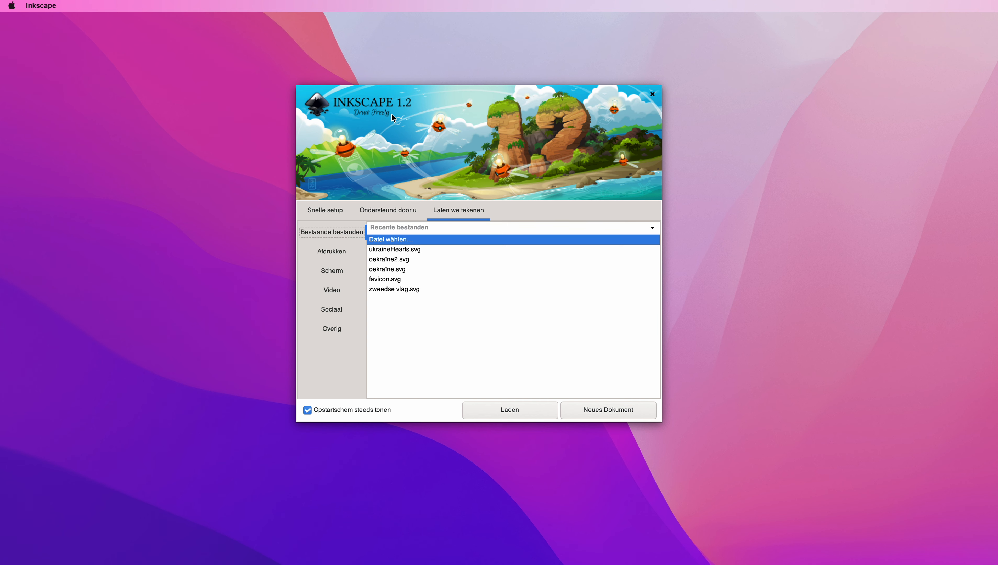
pyautogui.click(615, 408)
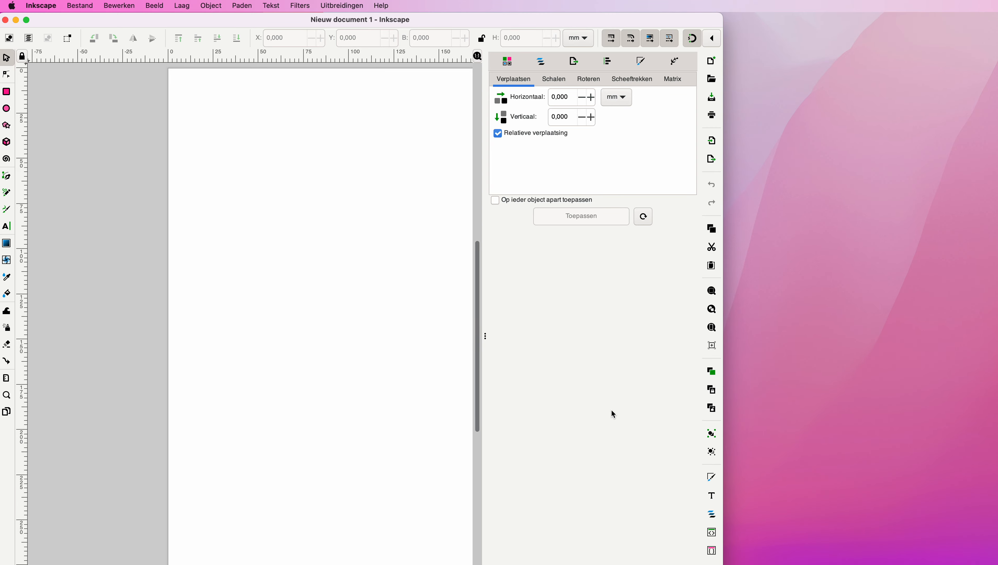
pyautogui.moveTo(723, 564); pyautogui.dragTo(994, 559)
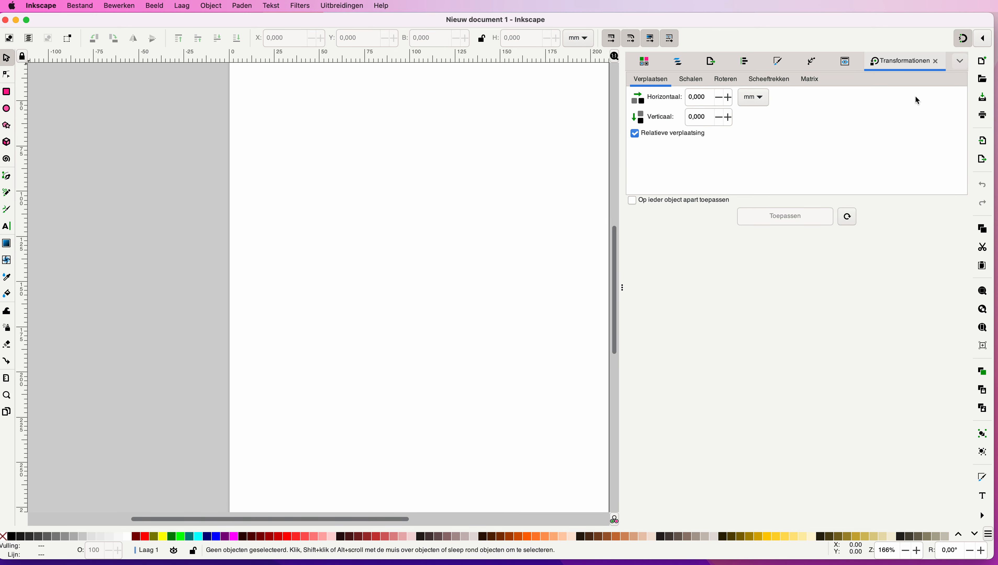
pyautogui.click(960, 62)
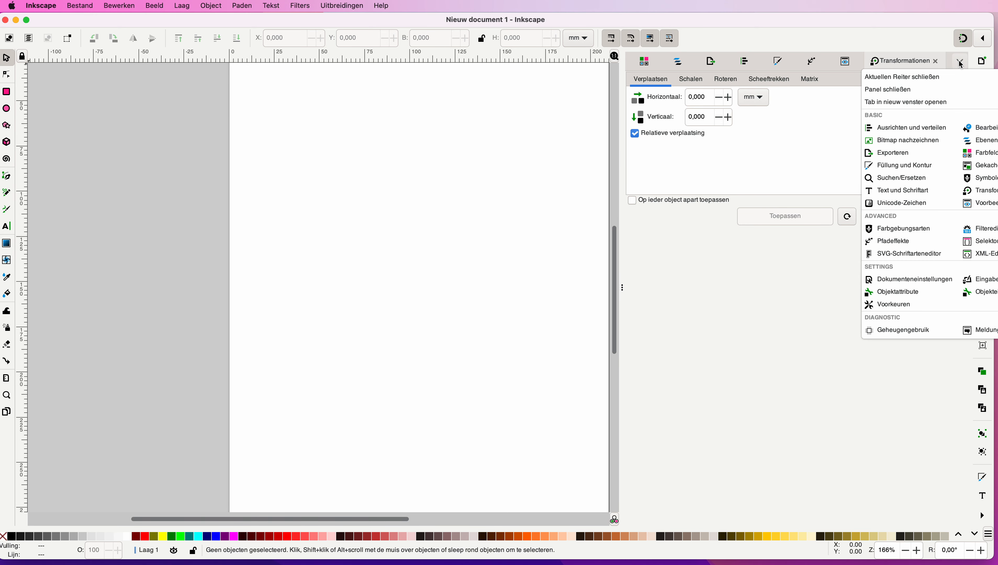
pyautogui.click(982, 39)
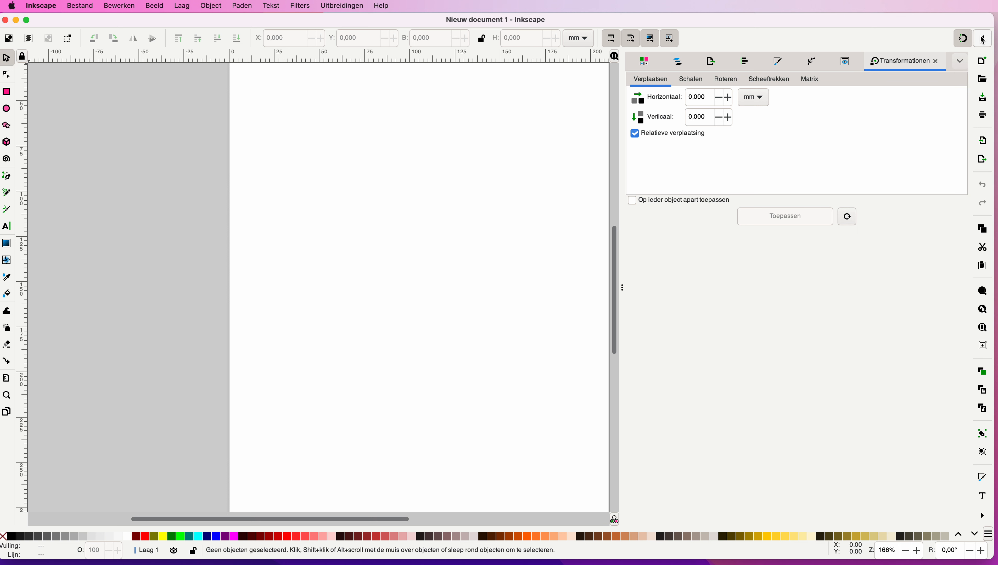
pyautogui.click(983, 39)
pyautogui.click(831, 34)
pyautogui.scroll(2, 611, 293)
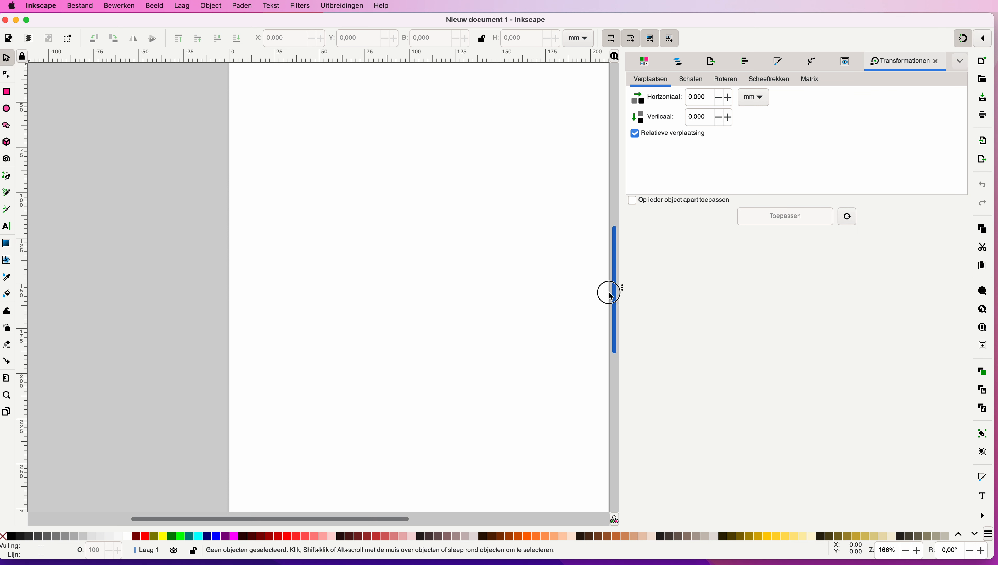
pyautogui.scroll(2, 117, 228)
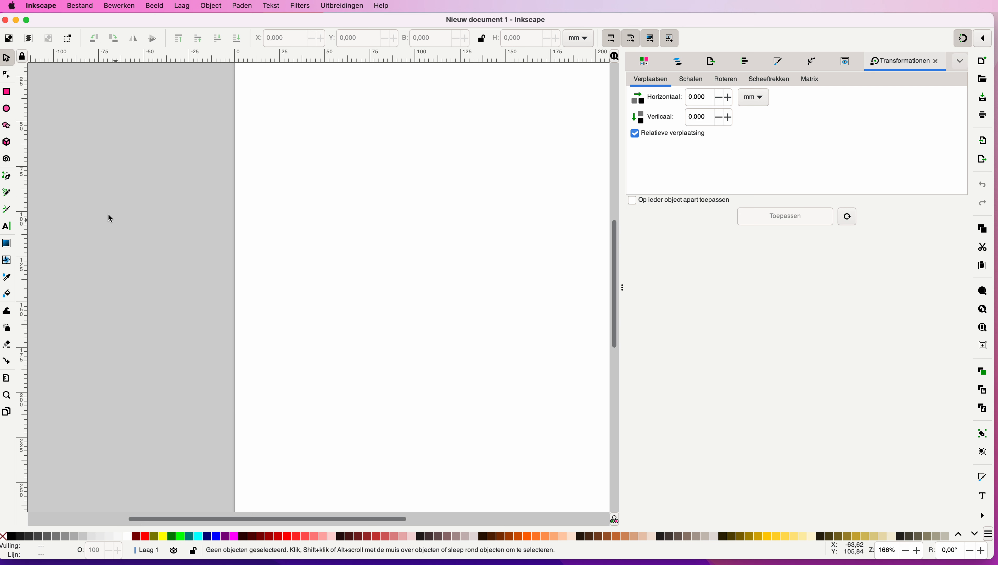
# Step: Set the page size to 200 mm wide and 200 mm high in the document properties, keeping millimetres as the unit
pyautogui.click(80, 6)
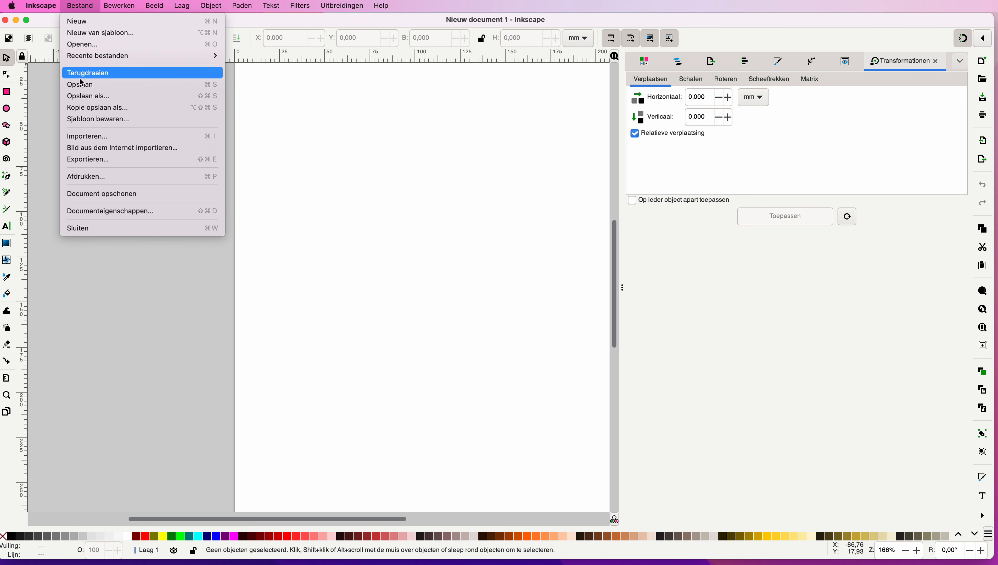
pyautogui.click(85, 214)
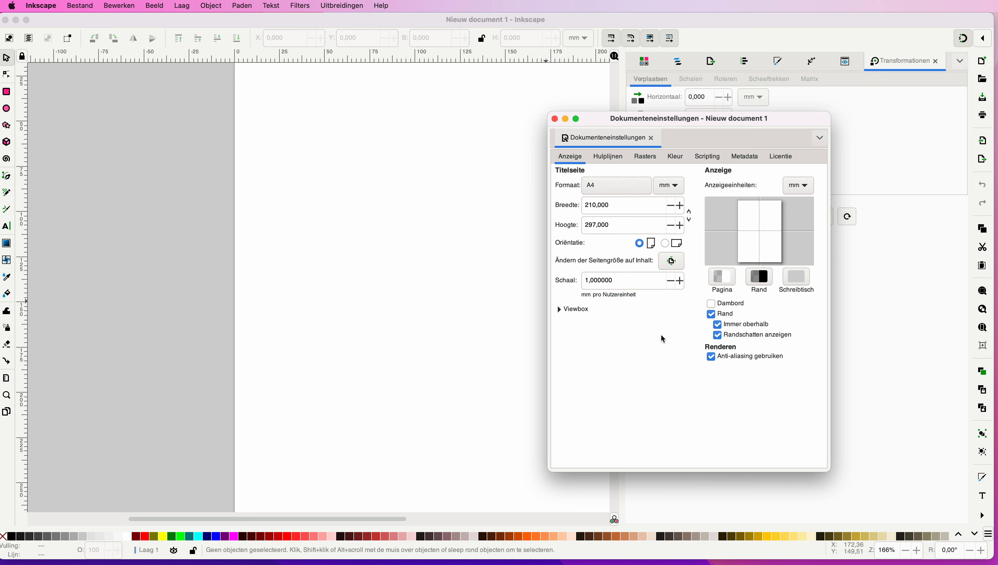
pyautogui.click(592, 206)
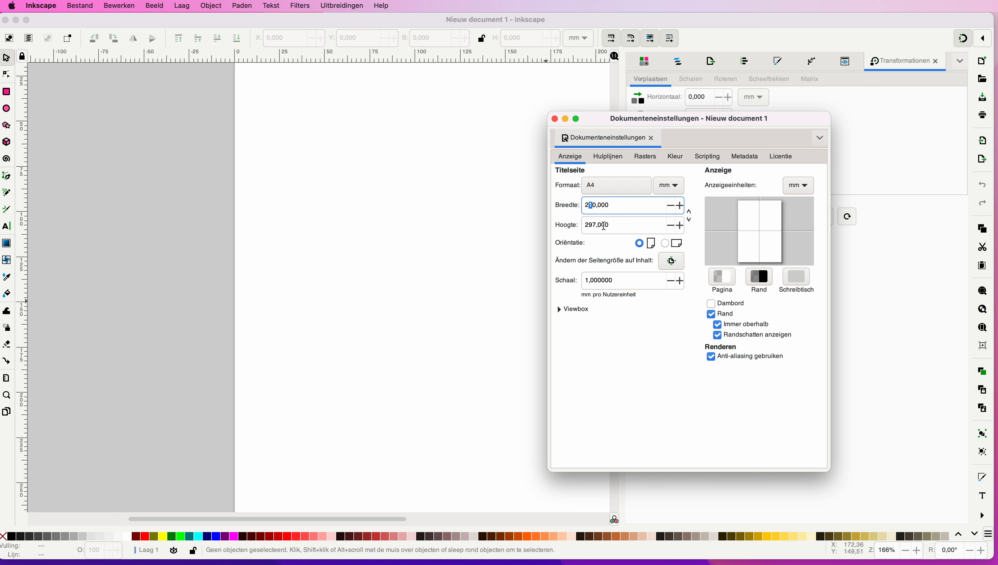
pyautogui.write('0')
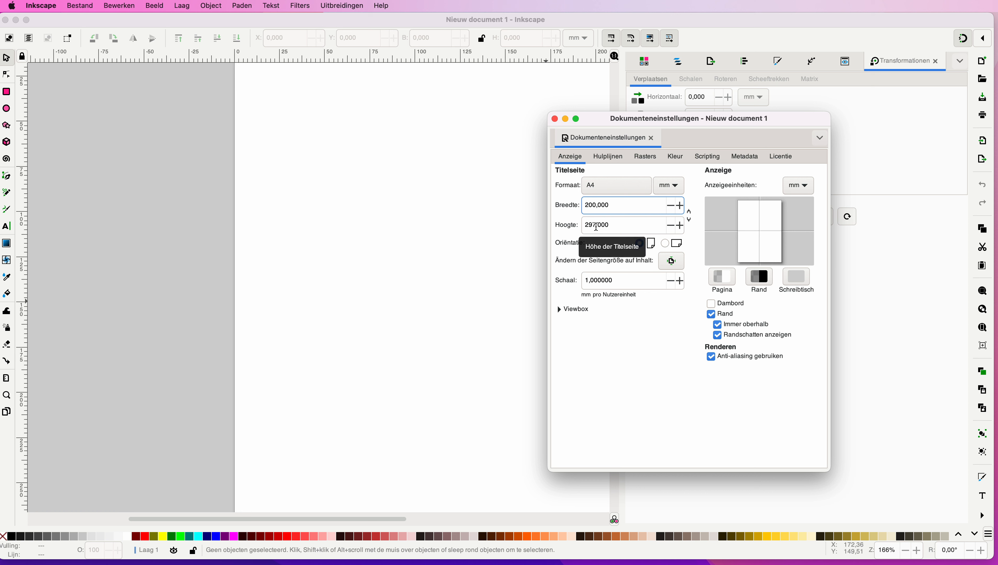
pyautogui.click(596, 226)
pyautogui.moveTo(596, 226); pyautogui.dragTo(589, 226)
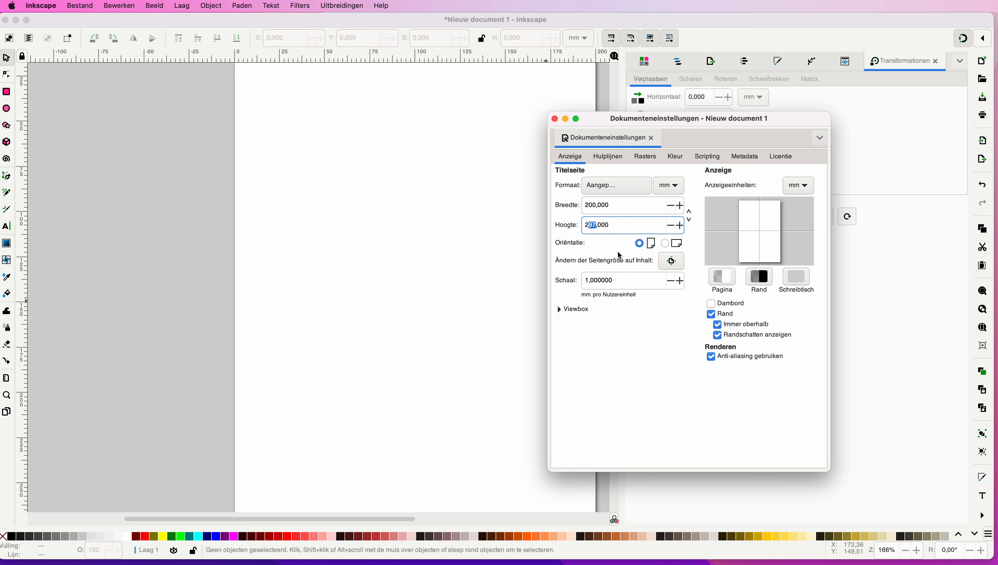
pyautogui.write('0')
pyautogui.click(675, 187)
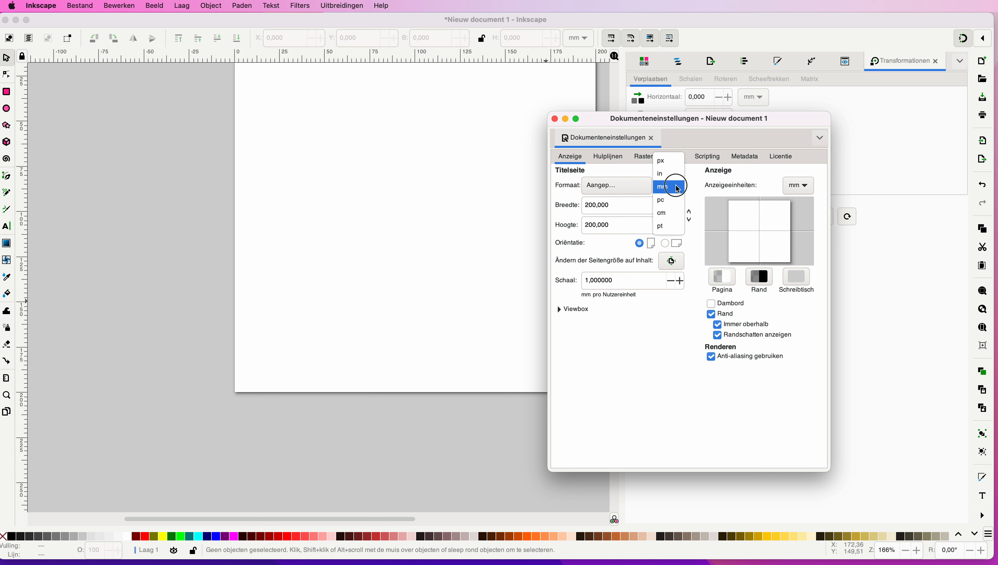
pyautogui.click(677, 188)
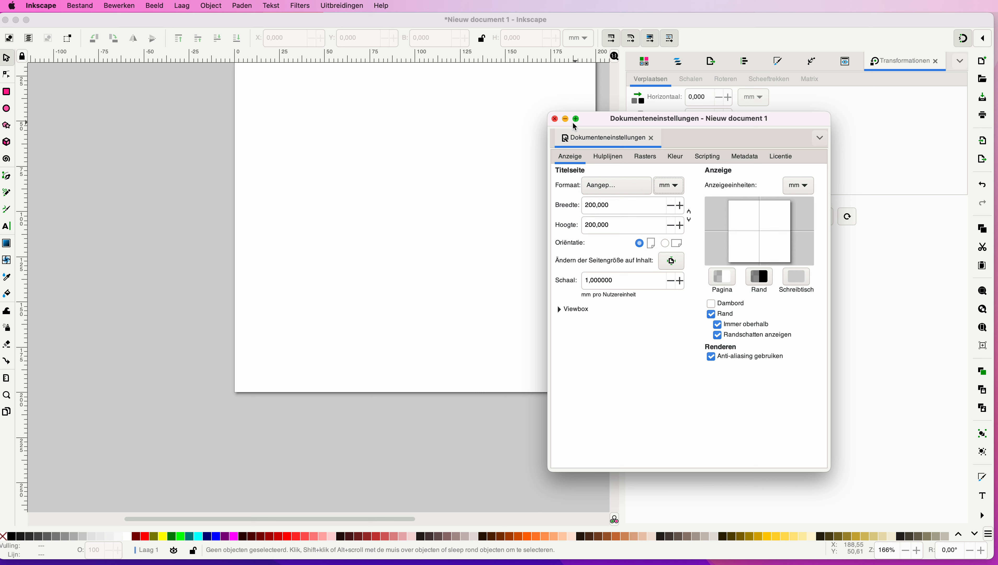
pyautogui.click(556, 120)
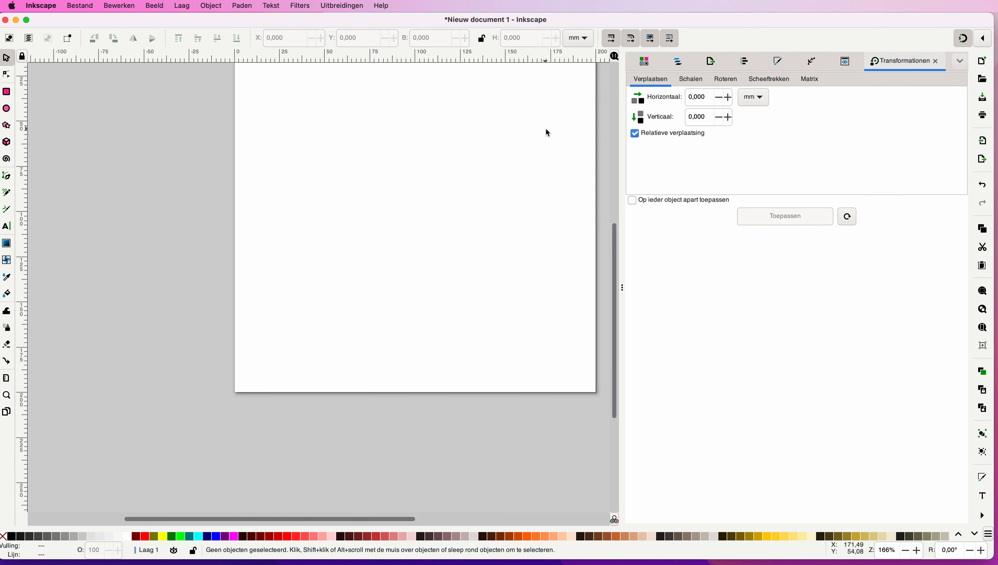
# Step: Add a new rectangular grid to the document through the document properties
pyautogui.scroll(3, 548, 138)
pyautogui.scroll(-2, 548, 139)
pyautogui.scroll(1, 547, 138)
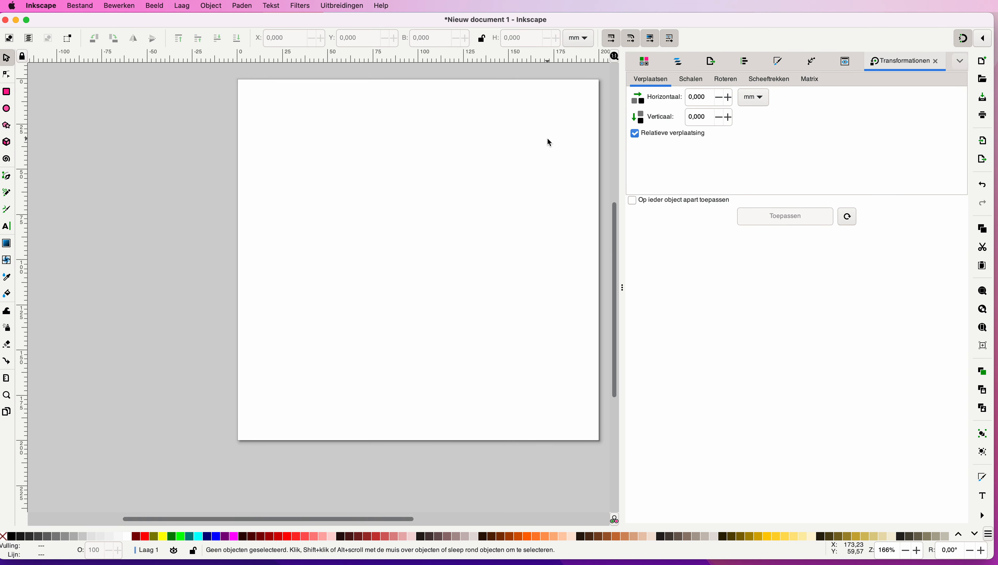
pyautogui.hscroll(3, 494, 159)
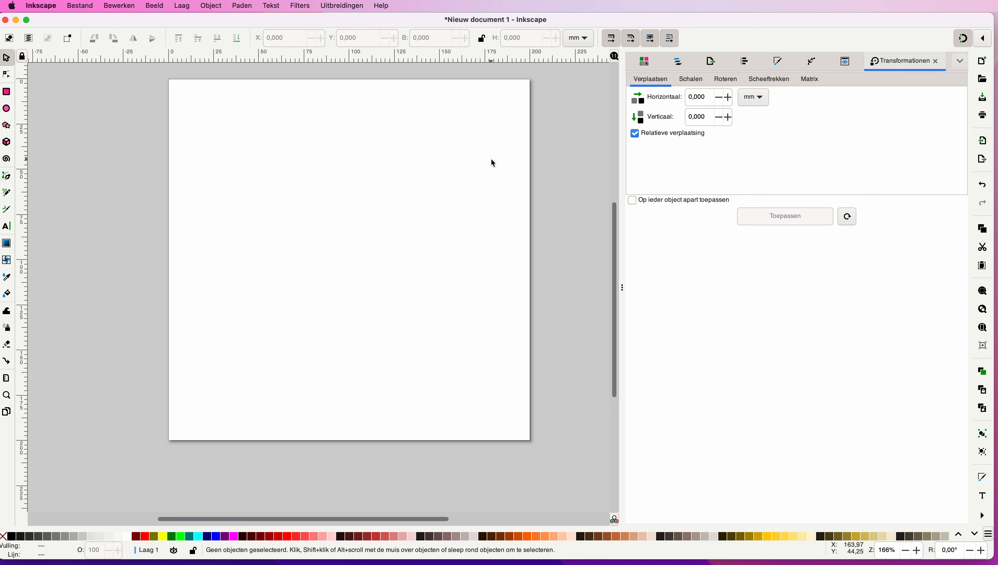
pyautogui.click(82, 6)
pyautogui.click(103, 213)
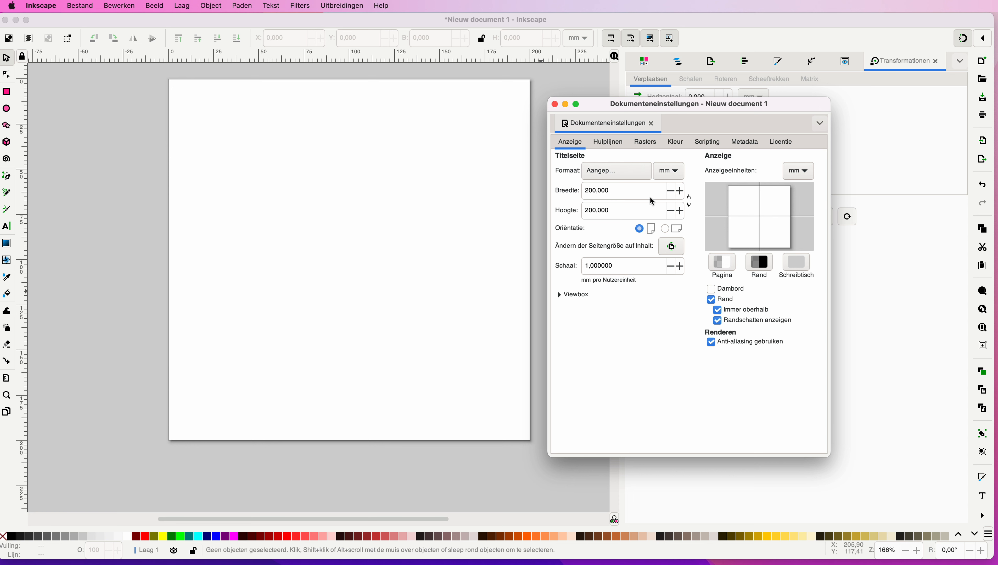
pyautogui.click(647, 144)
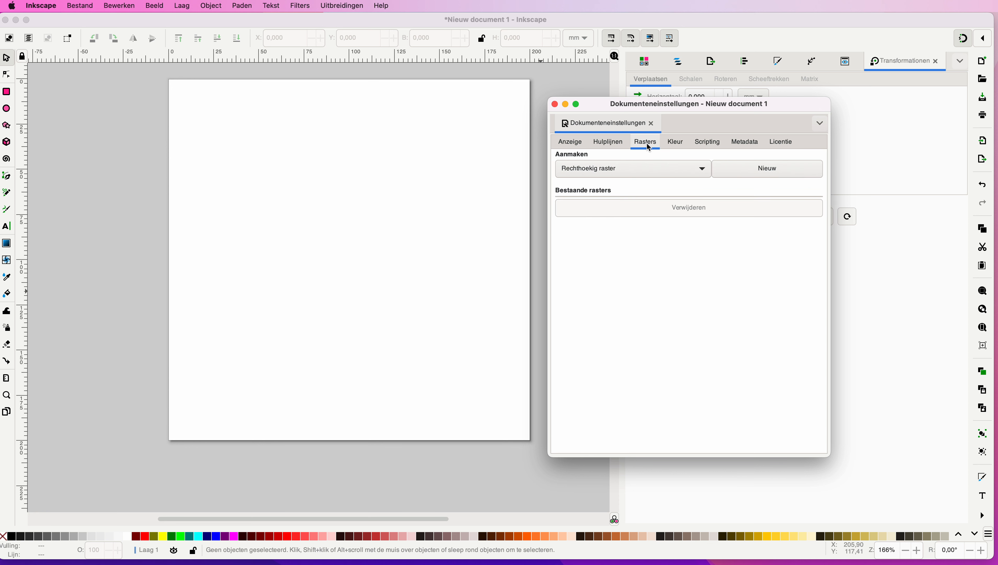
pyautogui.click(704, 173)
pyautogui.click(703, 168)
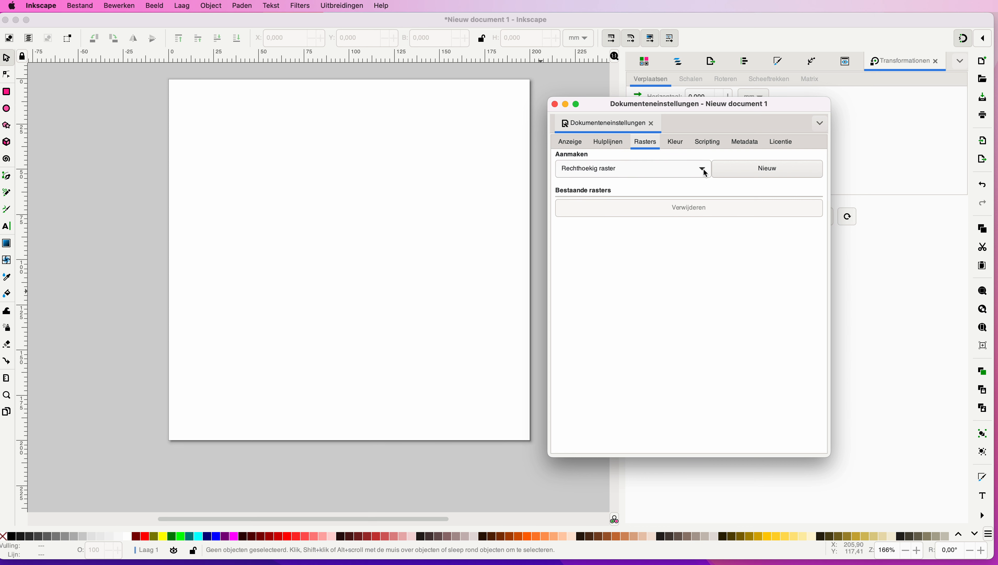
pyautogui.click(770, 170)
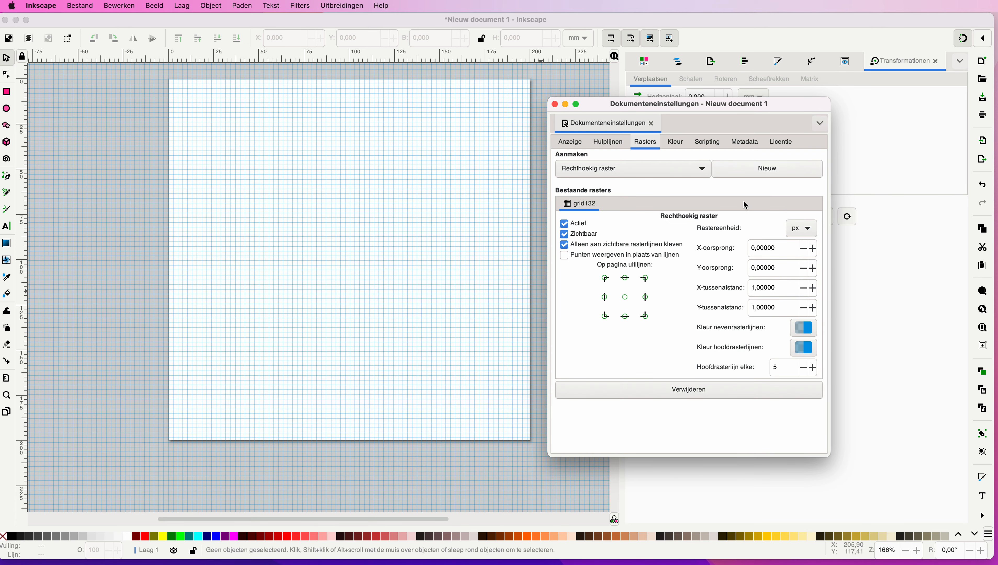
# Step: Set the grid's X and Y spacing to 20 px each and close the document properties
pyautogui.click(753, 289)
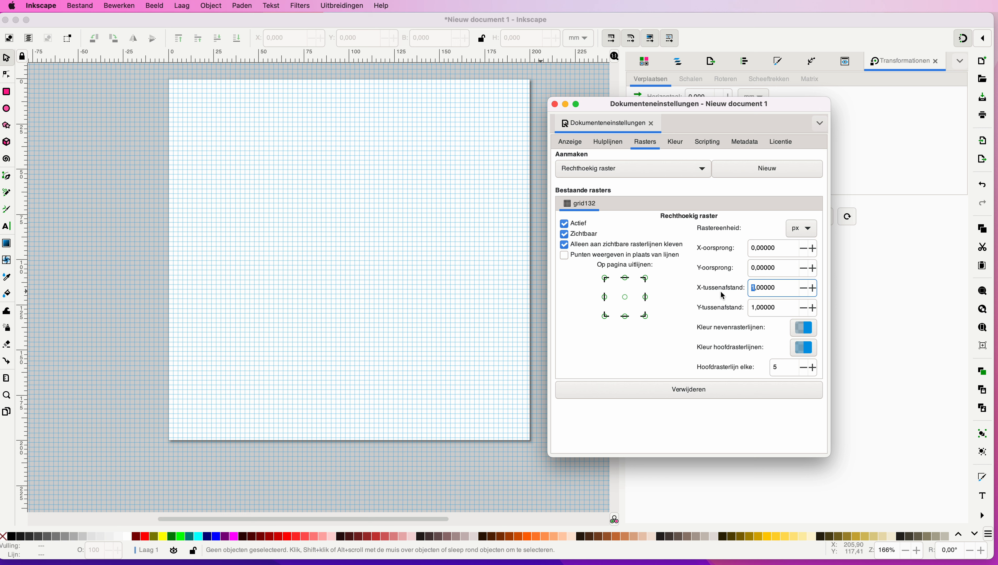
pyautogui.write('20')
pyautogui.doubleClick(752, 307)
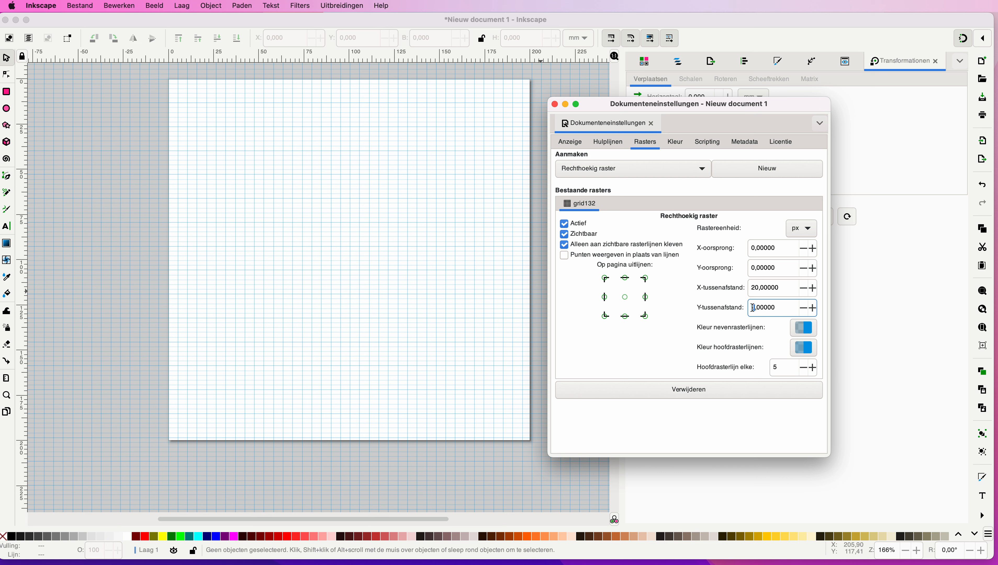
pyautogui.write('20')
pyautogui.hotkey('shift', 'Tab')
pyautogui.hotkey('shift', 'Tab')
pyautogui.hotkey('shift', 'Tab')
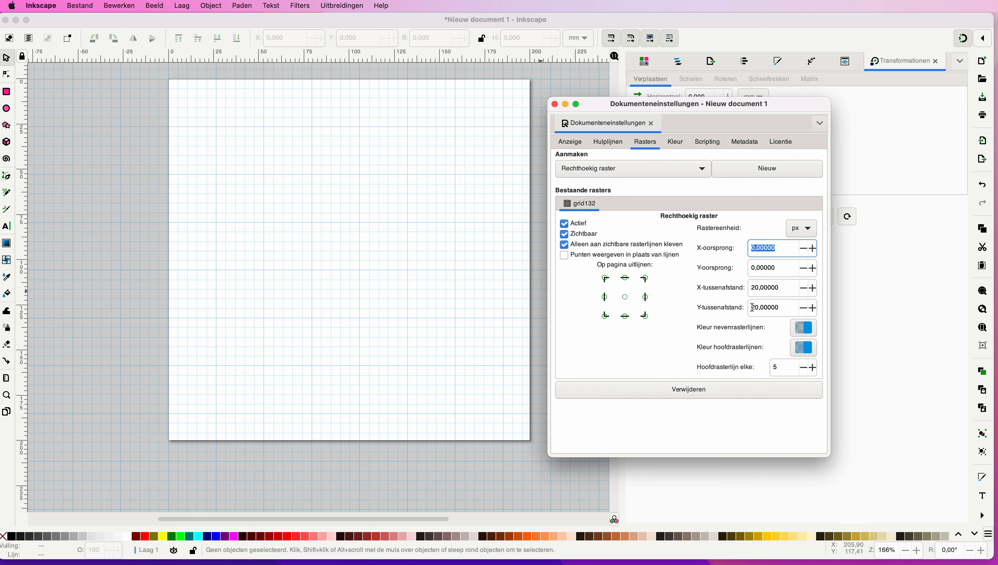
pyautogui.press('Tab')
pyautogui.press('Tab')
pyautogui.press('Tab')
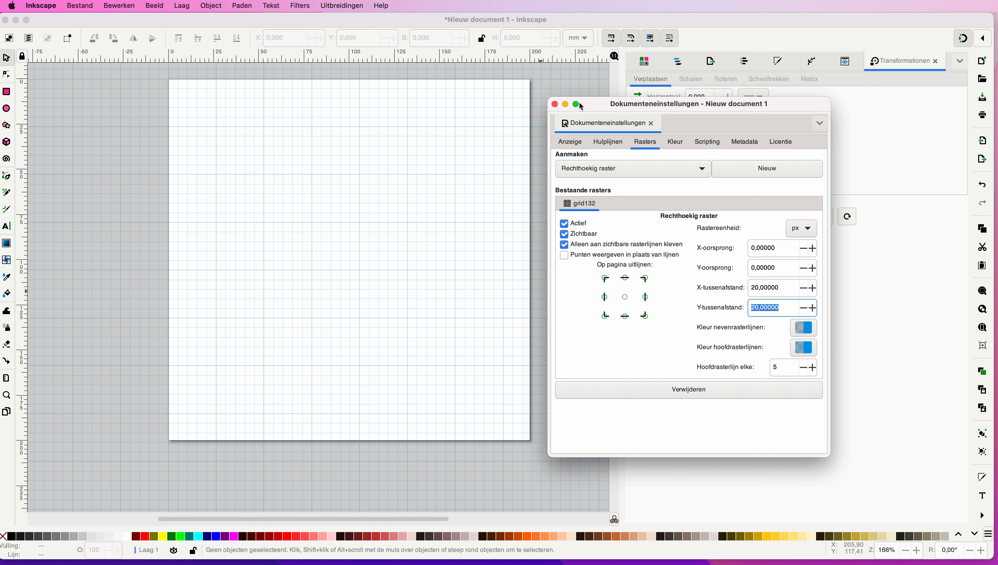
pyautogui.click(555, 105)
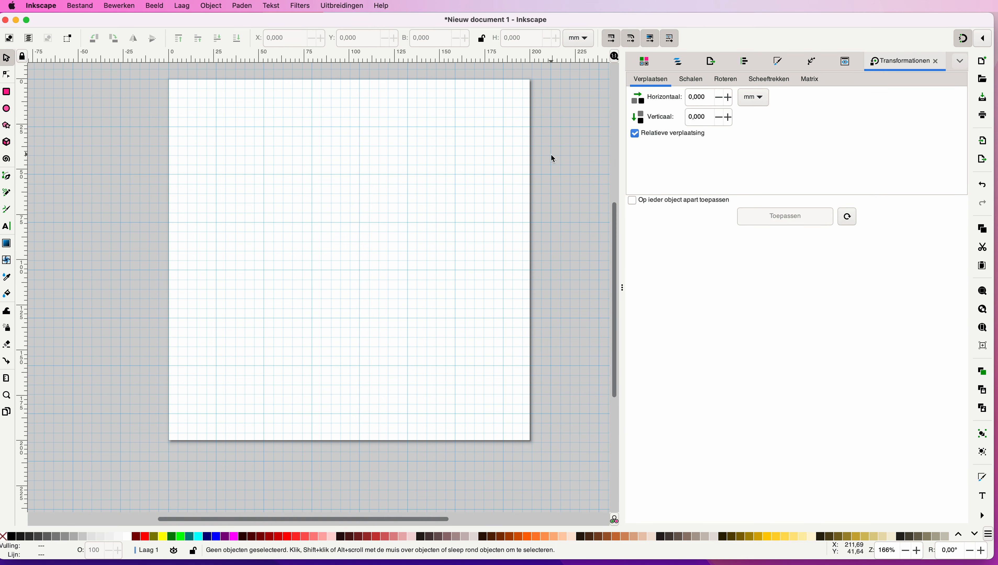
# Step: With snapping enabled, draw a grid-aligned circle with a radius of about 13 mm in the upper part of the page
pyautogui.click(963, 39)
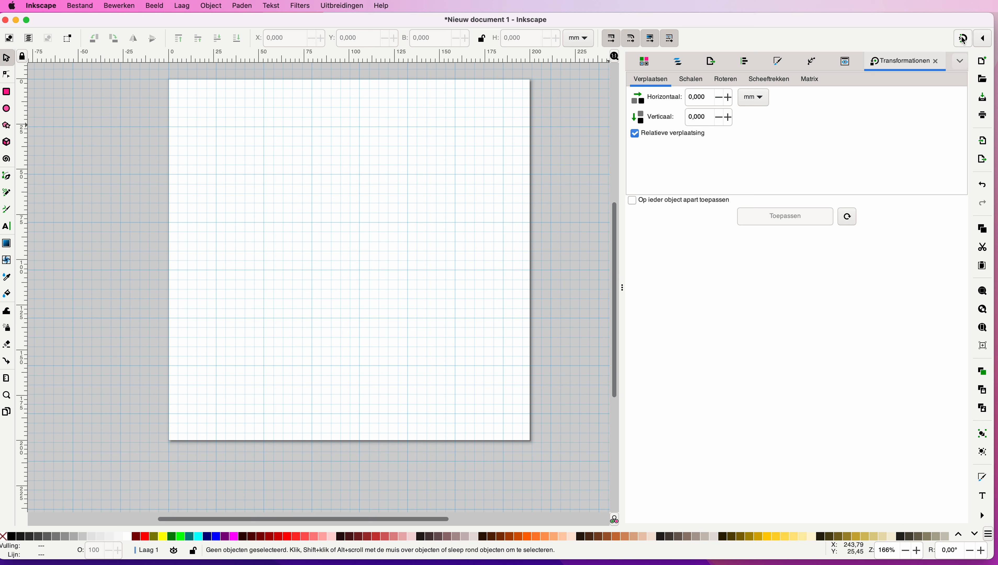
pyautogui.click(964, 41)
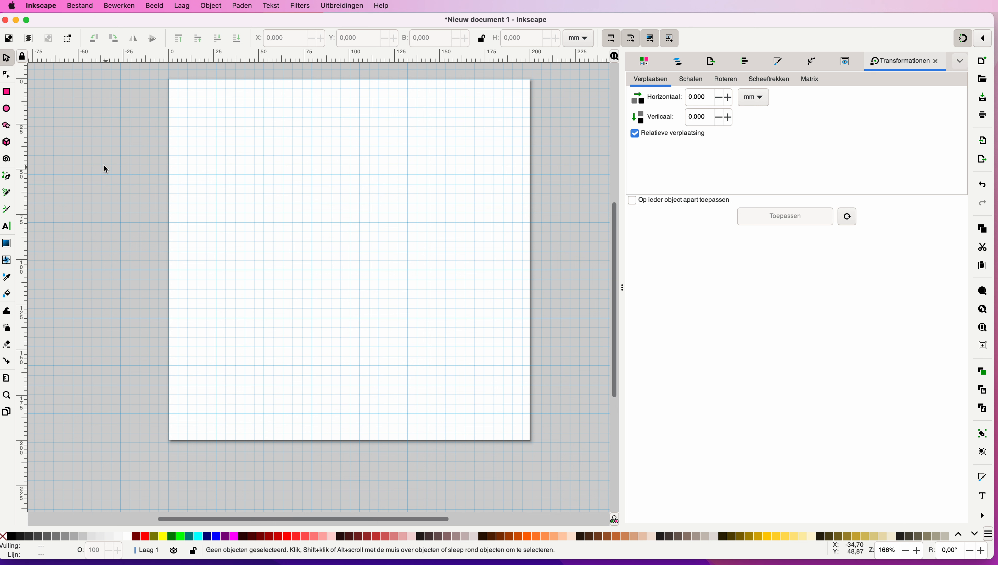
pyautogui.click(9, 111)
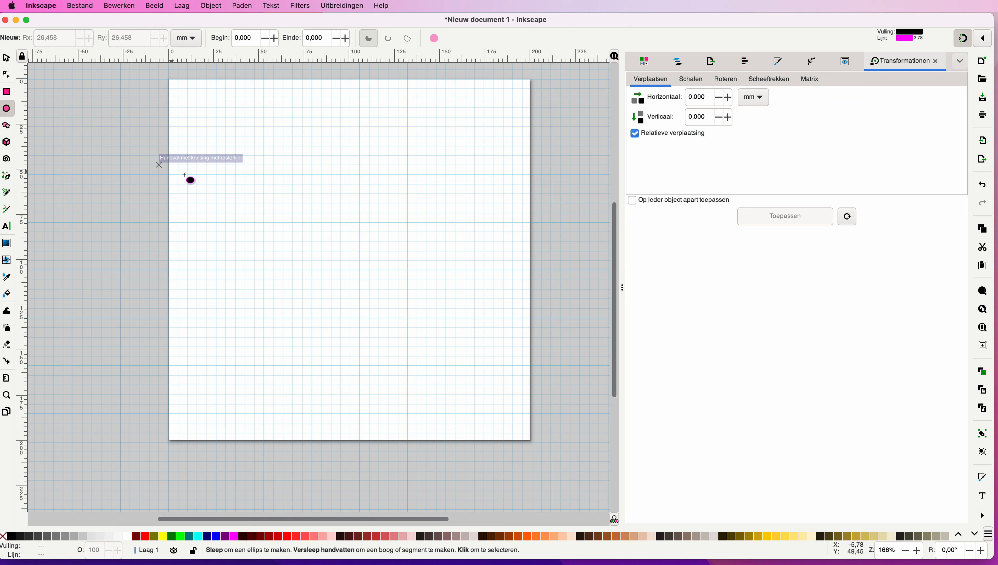
pyautogui.moveTo(263, 175); pyautogui.dragTo(311, 222)
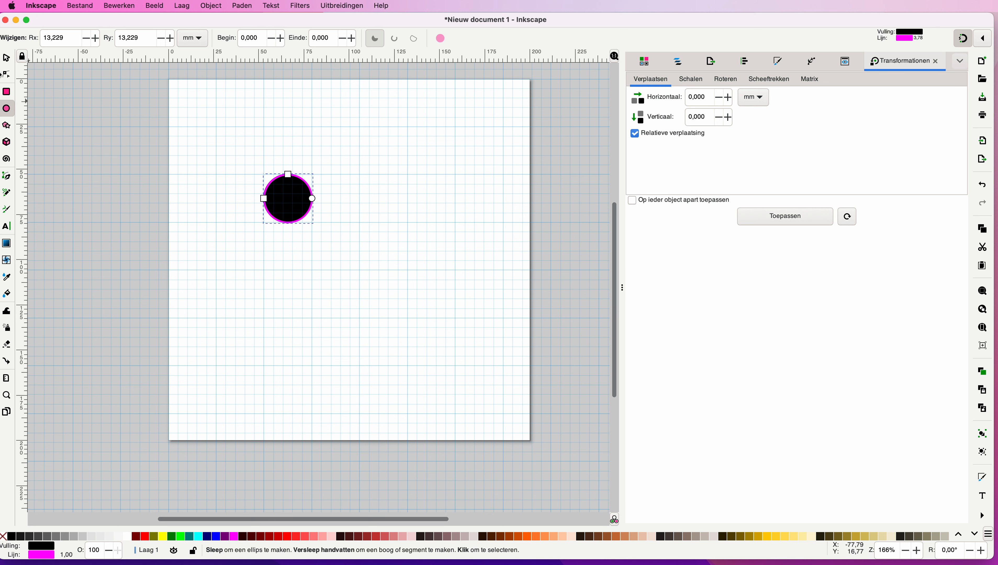
# Step: Scale the circle up proportionally from its lower-right corner to about 48 mm in width and height
pyautogui.click(7, 60)
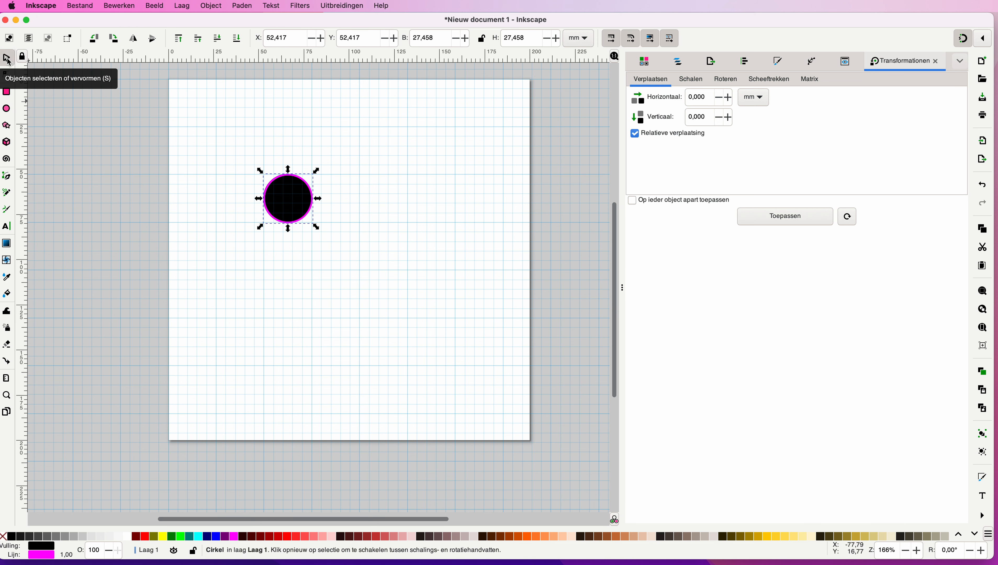
pyautogui.click(287, 211)
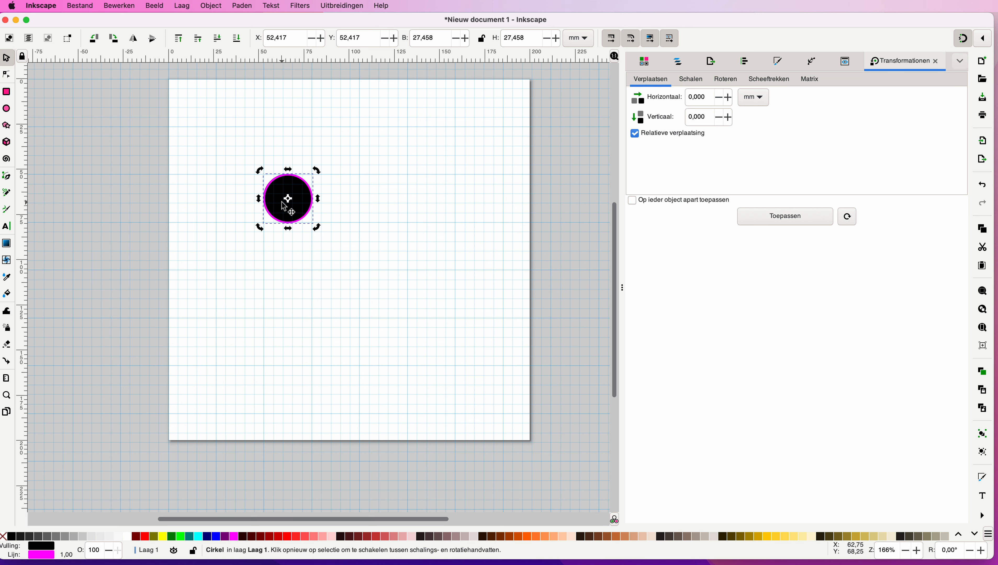
pyautogui.hscroll(1, 296, 212)
pyautogui.scroll(-1, 295, 211)
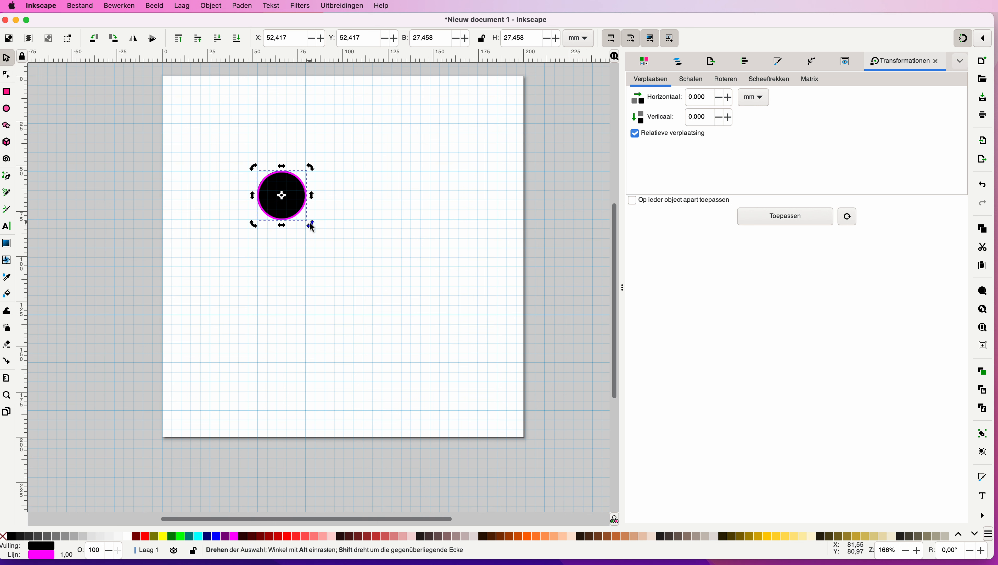
pyautogui.click(303, 212)
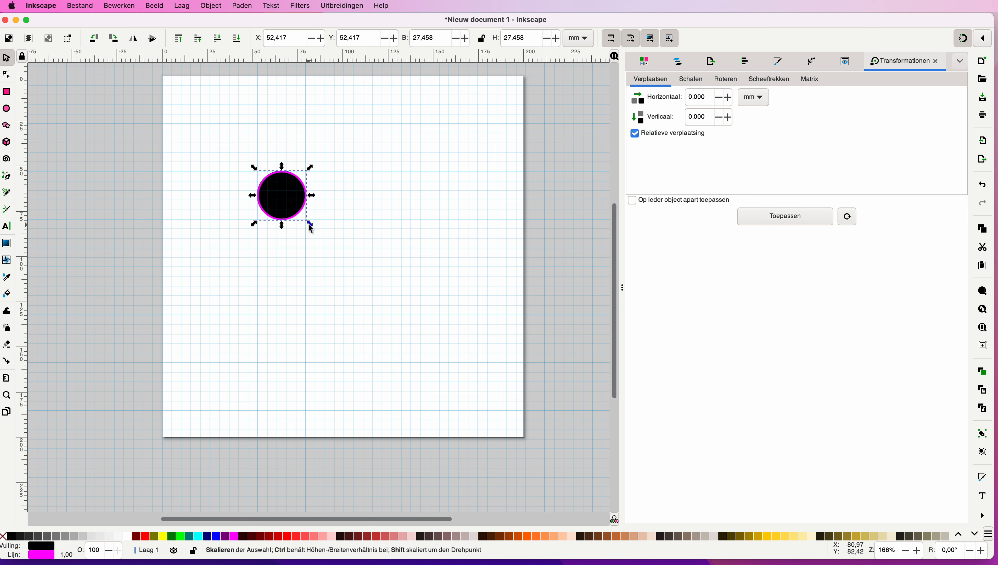
pyautogui.moveTo(312, 226); pyautogui.dragTo(350, 262)
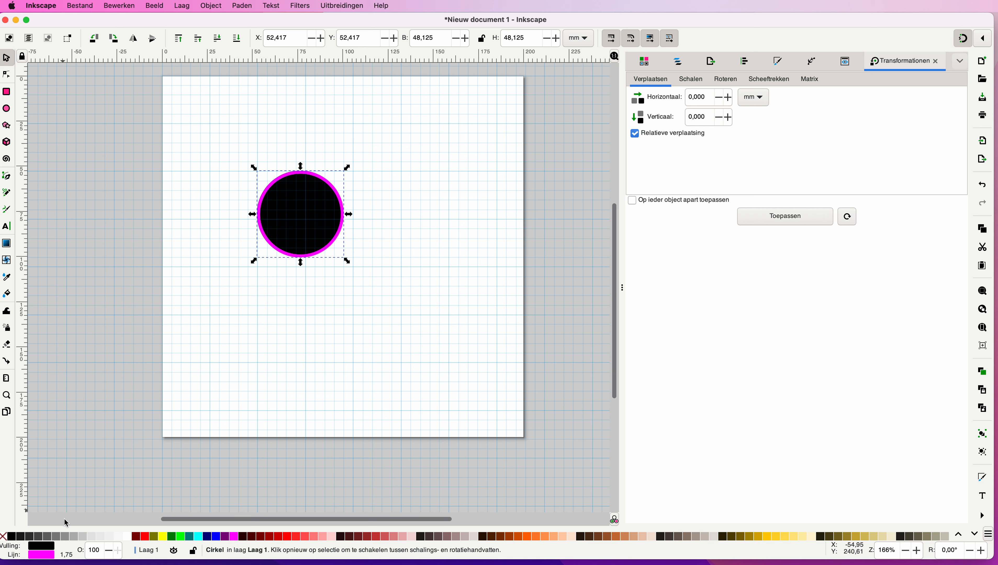
# Step: Change the circle's fill to a flat bright blue with RGB values 0, 136 and 254
pyautogui.click(48, 549)
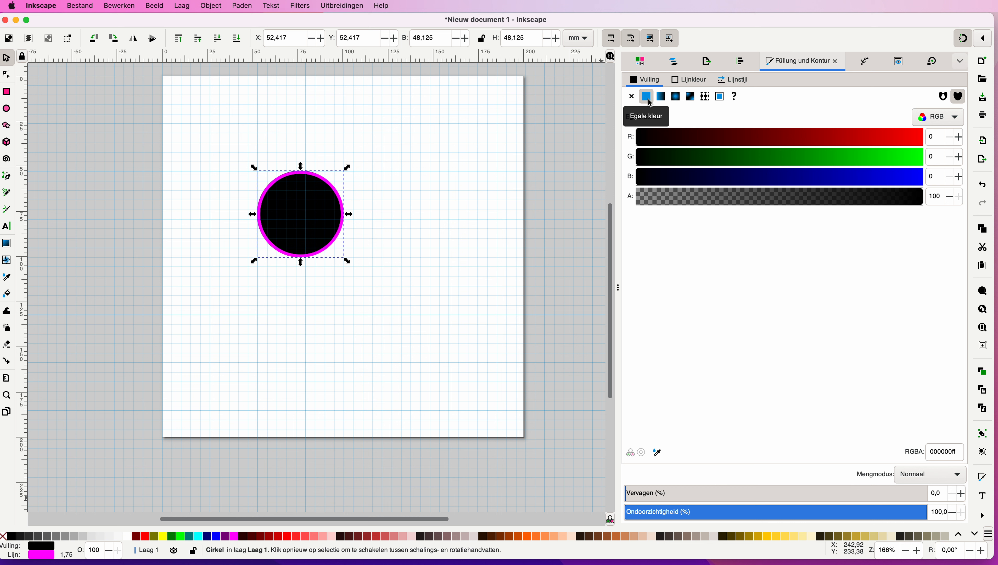
pyautogui.click(909, 182)
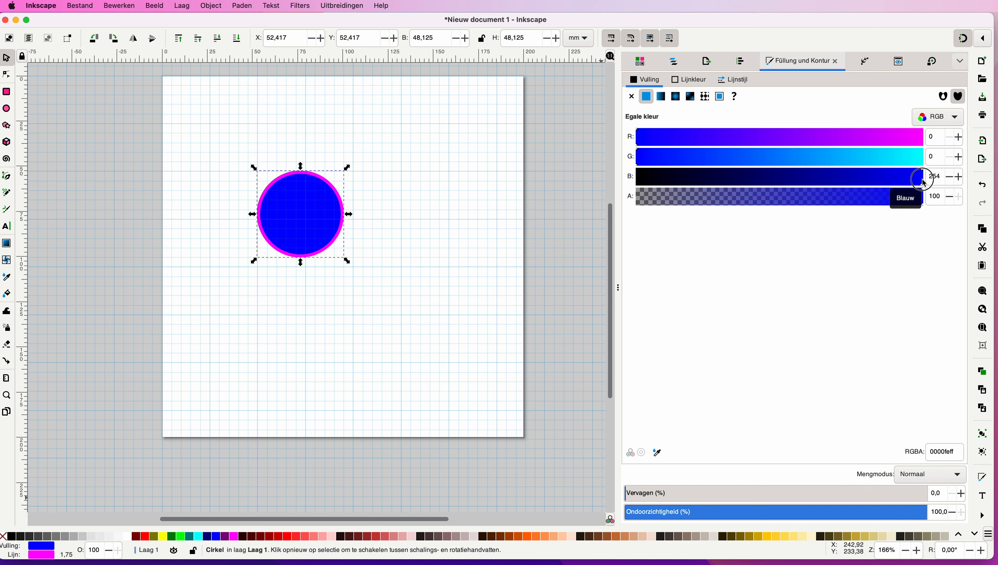
pyautogui.moveTo(698, 163); pyautogui.dragTo(791, 161)
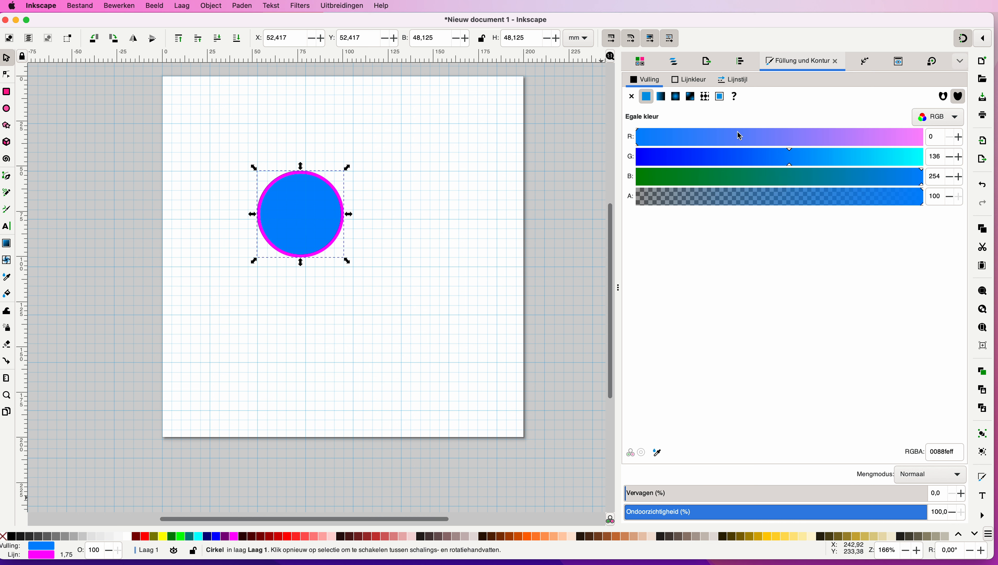
# Step: Reduce the circle's stroke width to 0.953 mm
pyautogui.click(699, 83)
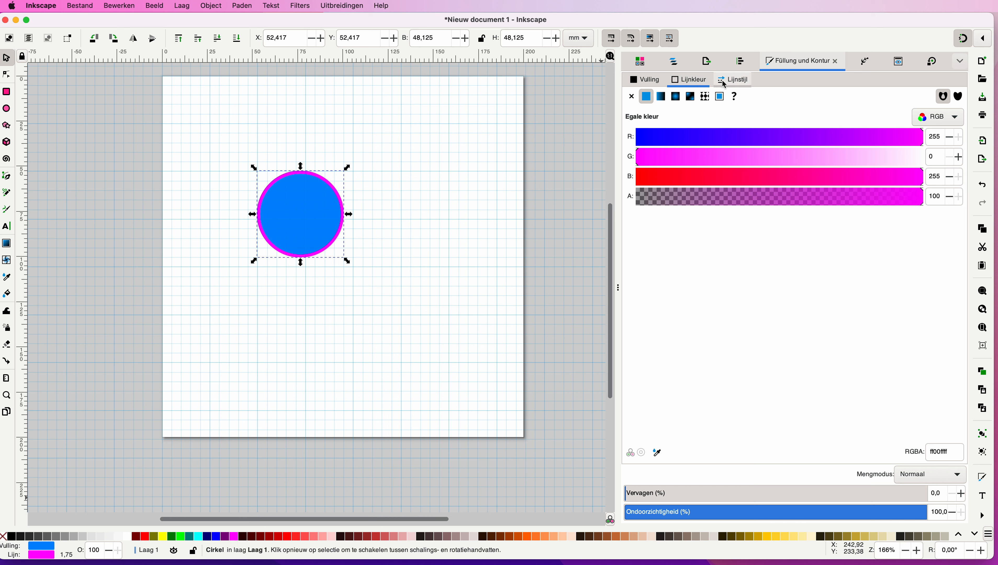
pyautogui.click(738, 83)
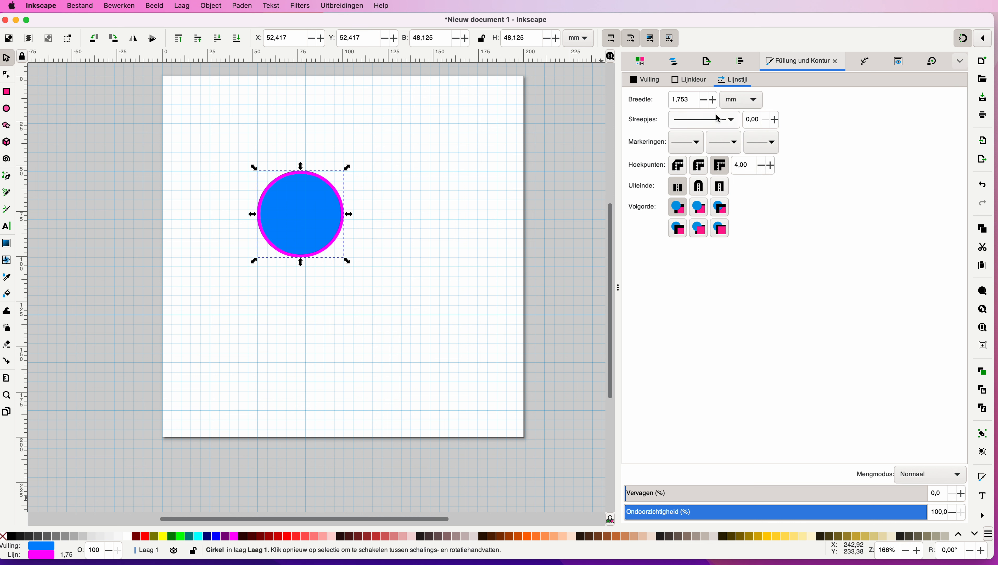
pyautogui.click(704, 102)
pyautogui.click(704, 102)
pyautogui.click(703, 101)
pyautogui.click(704, 102)
pyautogui.click(704, 102)
pyautogui.click(703, 102)
pyautogui.click(704, 102)
pyautogui.click(704, 102)
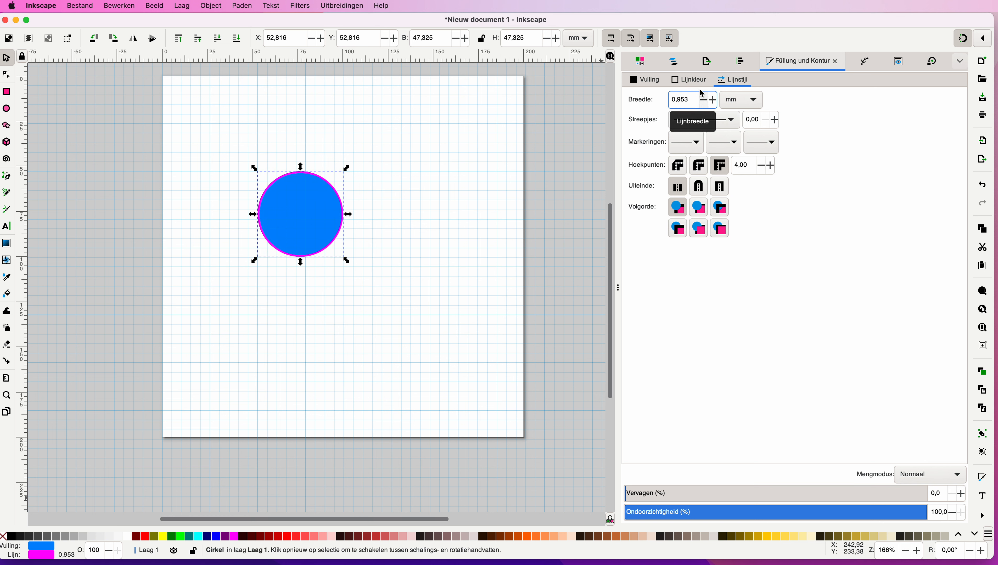
# Step: Remove the circle's stroke and enlarge the circle from its lower-right corner to about 52 mm in width and height
pyautogui.click(689, 80)
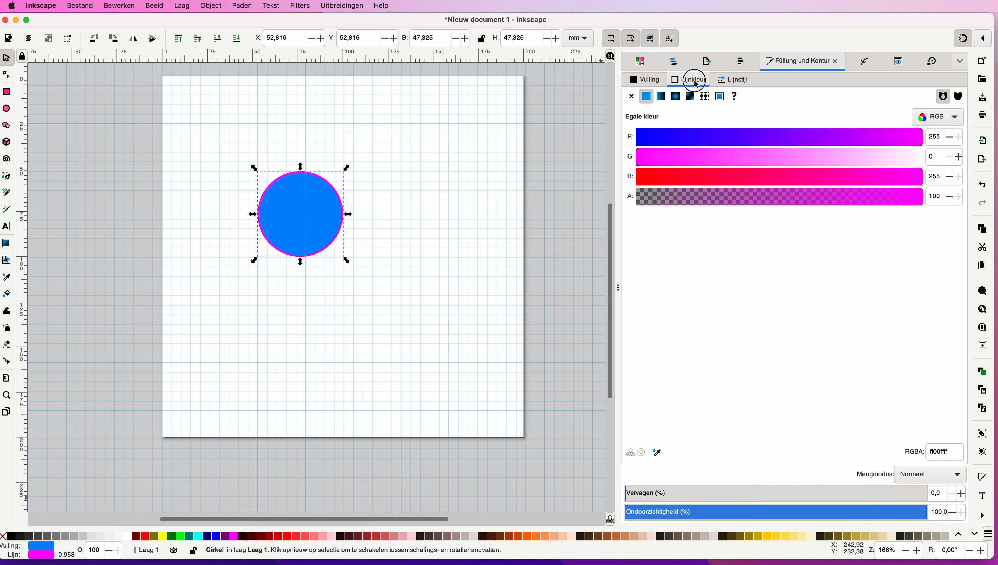
pyautogui.click(633, 98)
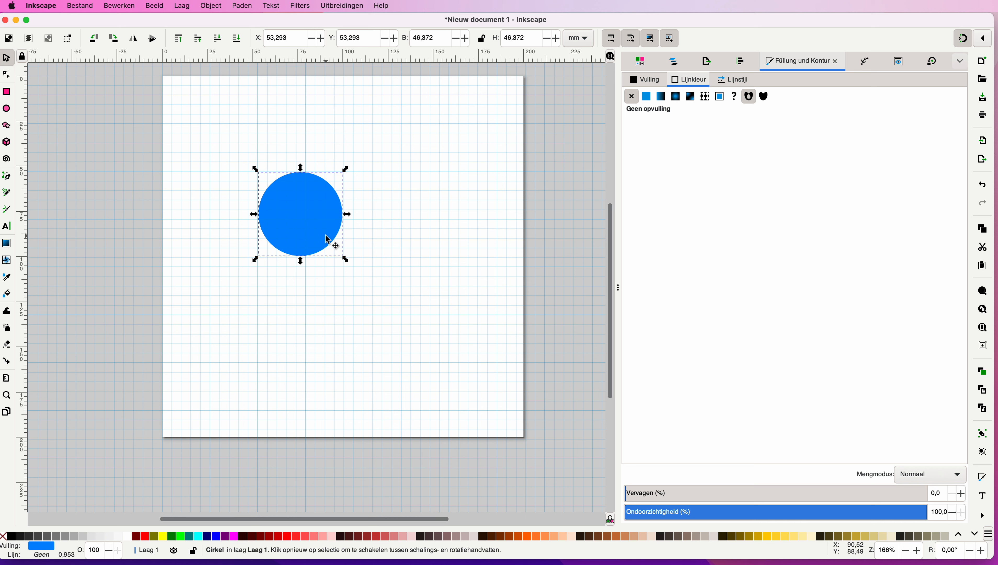
pyautogui.moveTo(345, 259); pyautogui.dragTo(359, 272)
pyautogui.click(385, 263)
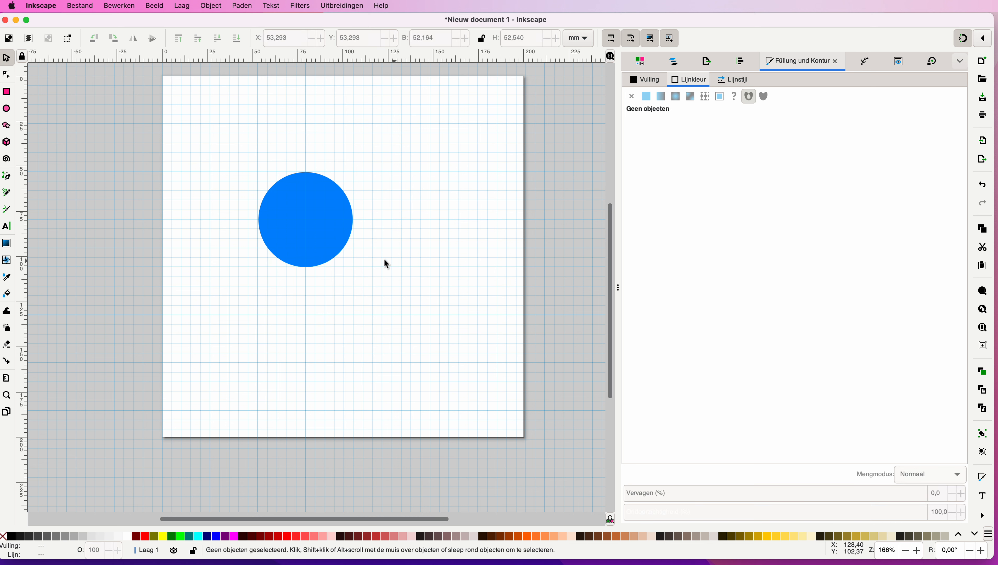
# Step: Place a copy of the blue circle about 37 mm to its right at the same height, so that the two overlap
pyautogui.click(308, 219)
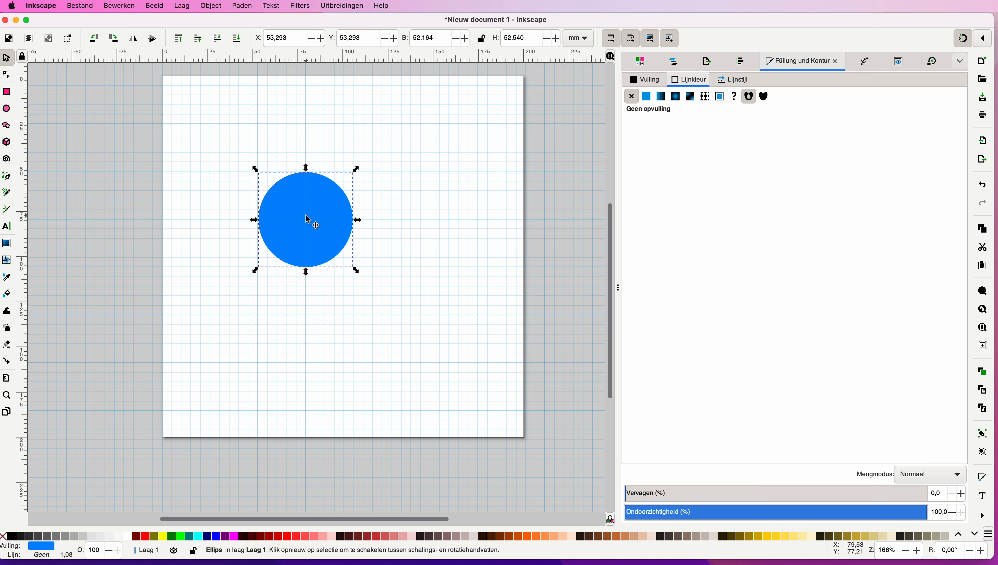
pyautogui.press('alt')
pyautogui.moveTo(309, 221); pyautogui.dragTo(374, 222)
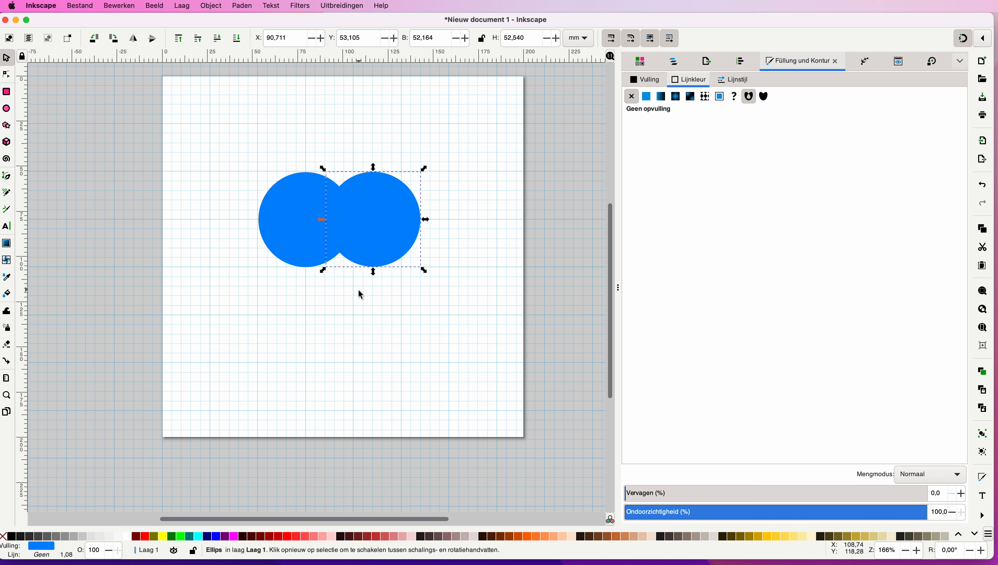
# Step: Select both overlapping circles, merge them into one path with Union, and show the path's nodes with the Node tool
pyautogui.click(303, 226)
pyautogui.click(380, 231)
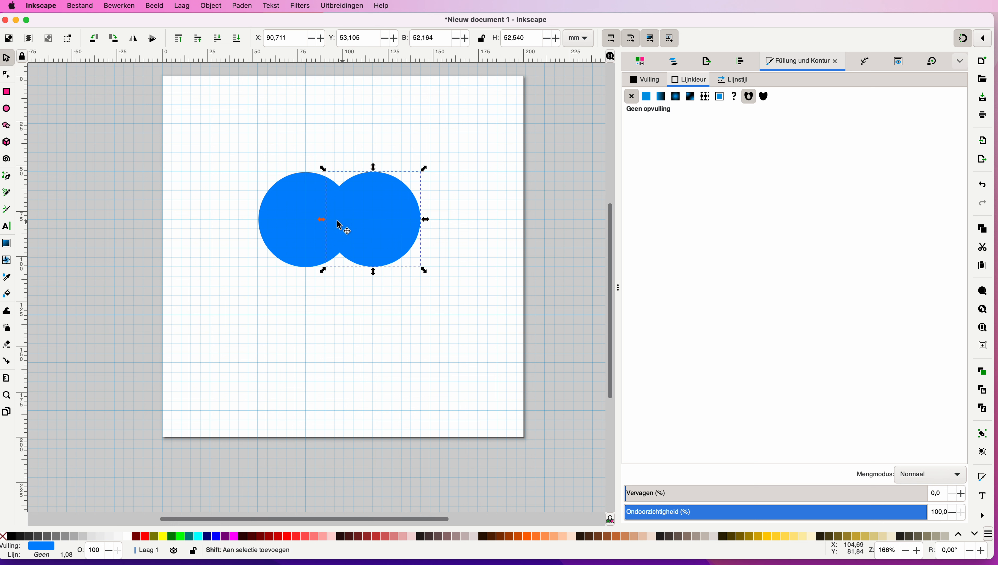
pyautogui.keyDown('shift'); pyautogui.click(301, 226); pyautogui.keyUp('shift')
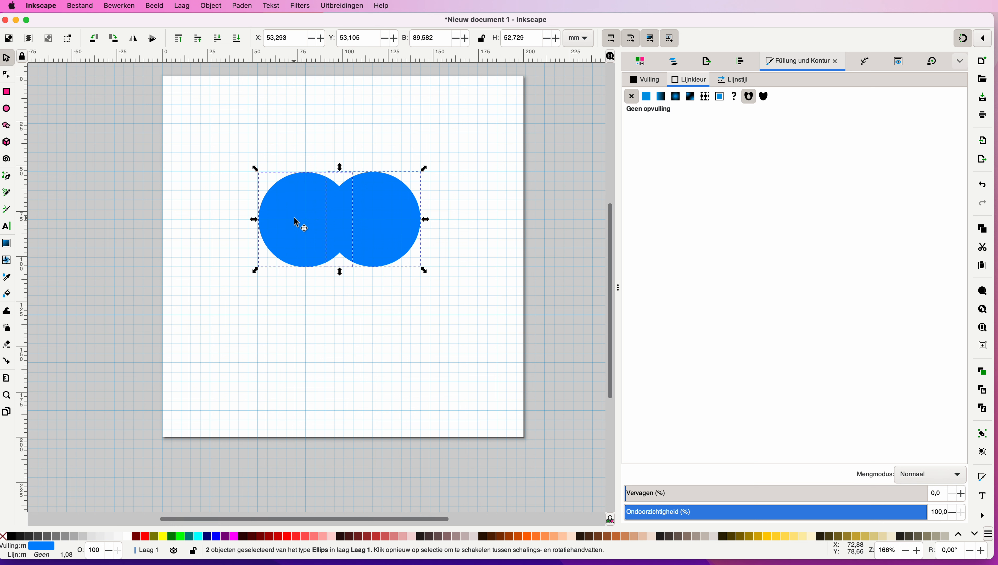
pyautogui.click(357, 313)
pyautogui.moveTo(239, 146); pyautogui.dragTo(464, 327)
pyautogui.scroll(-1, 459, 324)
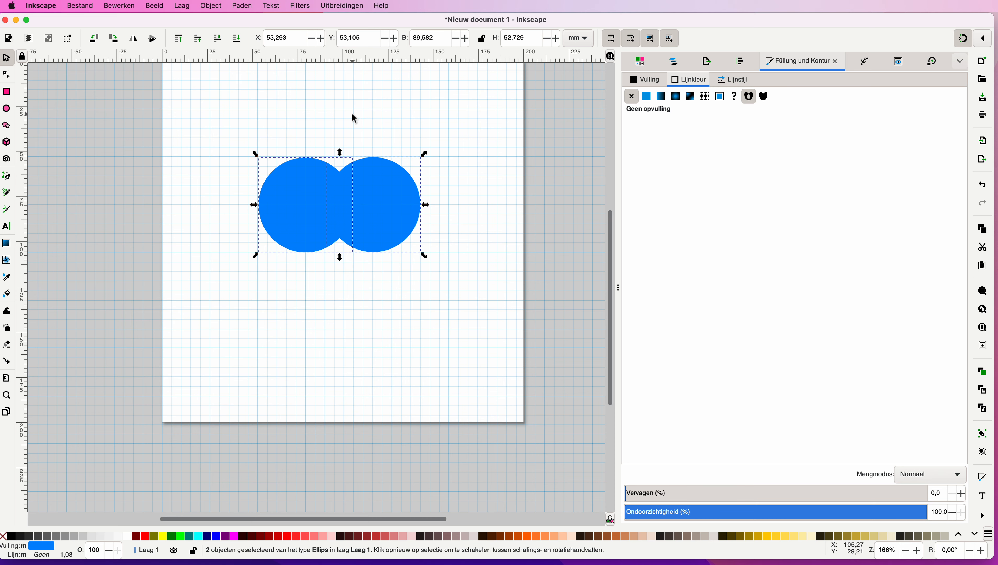
pyautogui.scroll(2, 353, 115)
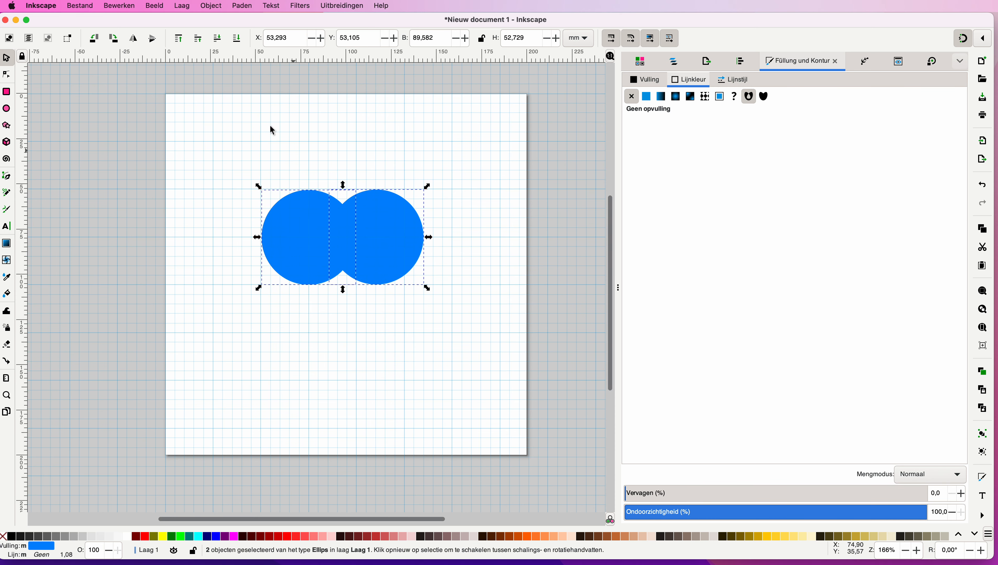
pyautogui.click(243, 9)
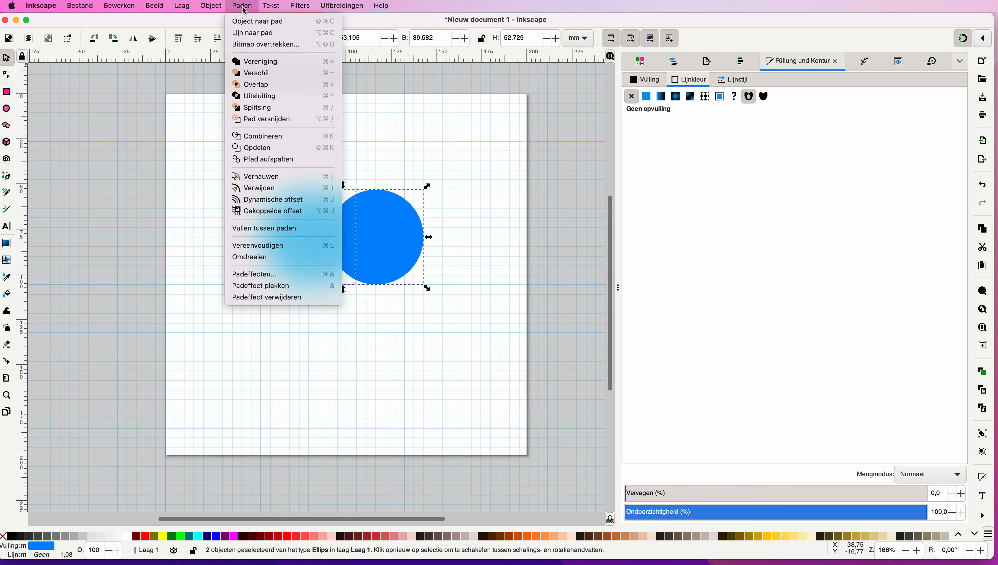
pyautogui.click(266, 63)
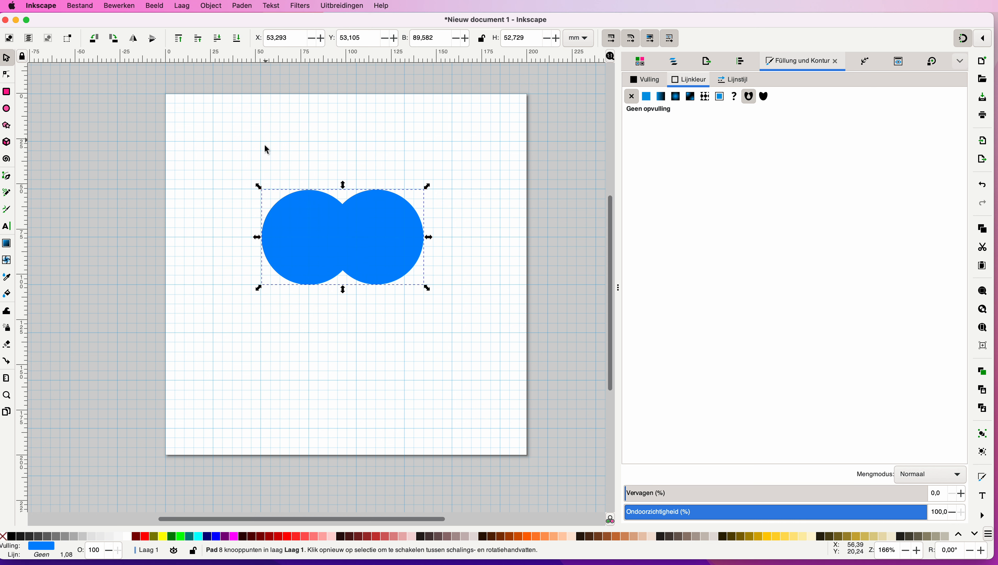
pyautogui.click(257, 162)
pyautogui.click(301, 216)
pyautogui.click(11, 79)
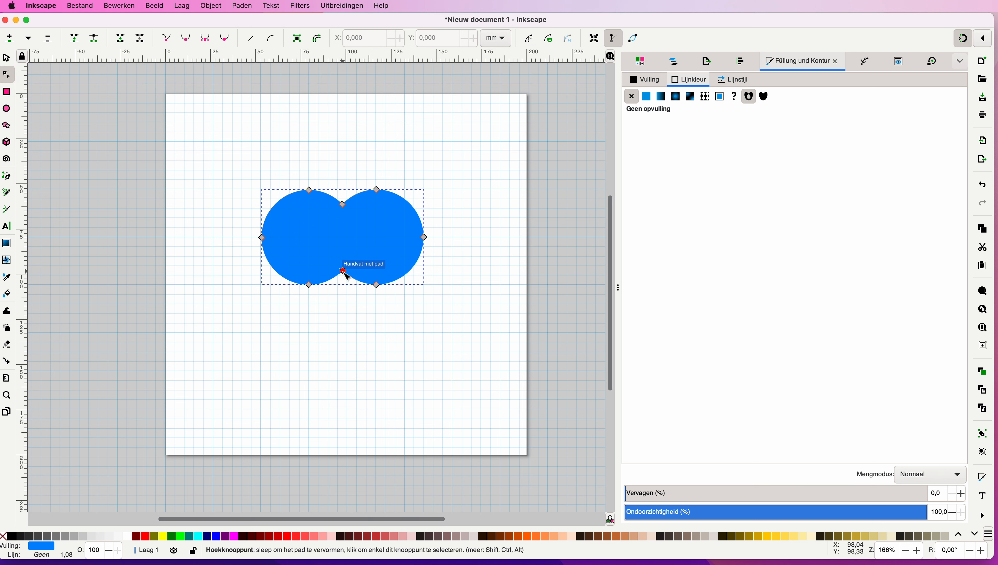
# Step: Move the merged double-circle shape to the upper part of the page, at about X 61 mm and Y 24 mm, and deselect it
pyautogui.click(7, 59)
pyautogui.moveTo(313, 223); pyautogui.dragTo(333, 222)
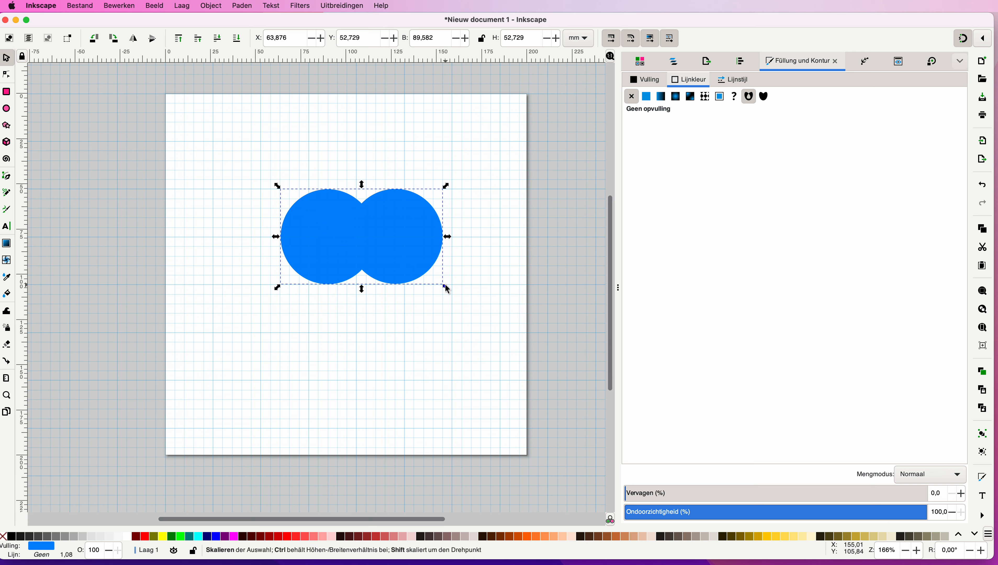
pyautogui.moveTo(389, 246); pyautogui.dragTo(384, 241)
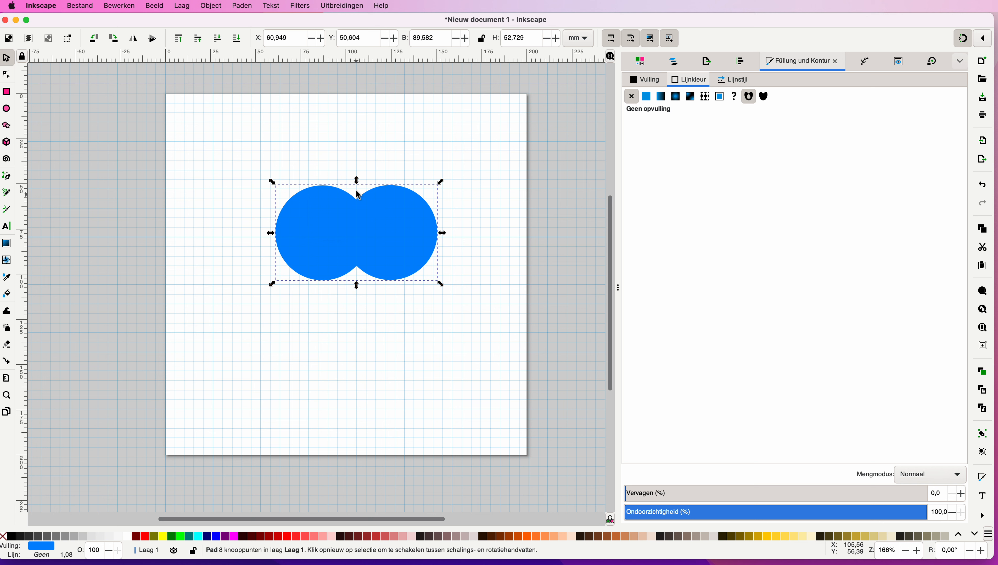
pyautogui.moveTo(349, 242); pyautogui.dragTo(332, 190)
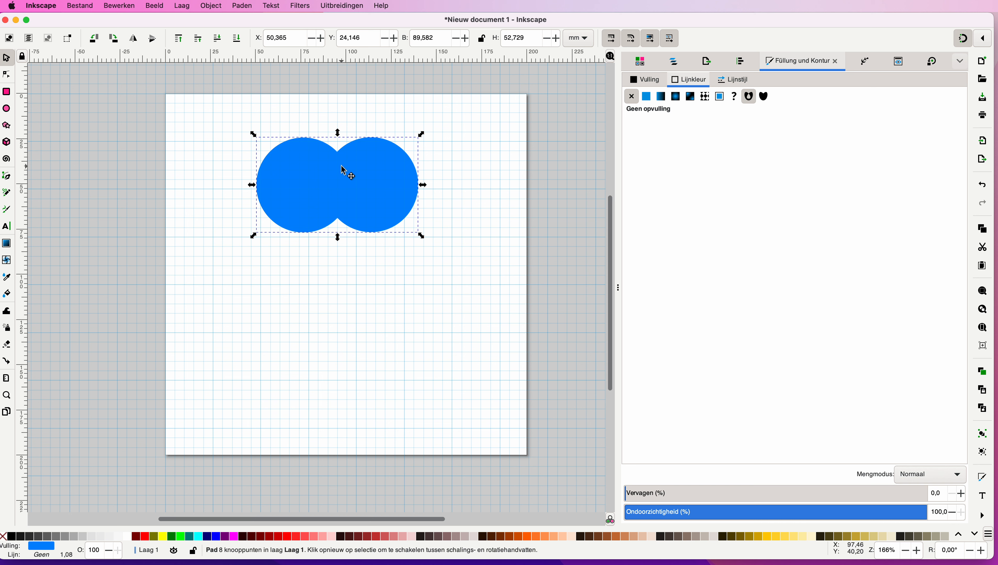
pyautogui.click(344, 171)
pyautogui.moveTo(342, 165); pyautogui.dragTo(361, 165)
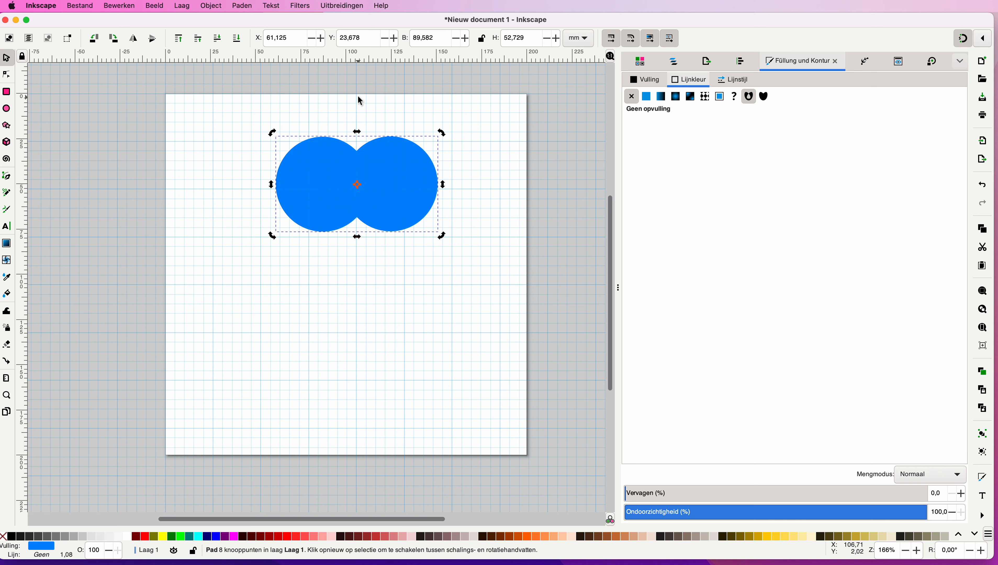
pyautogui.click(359, 315)
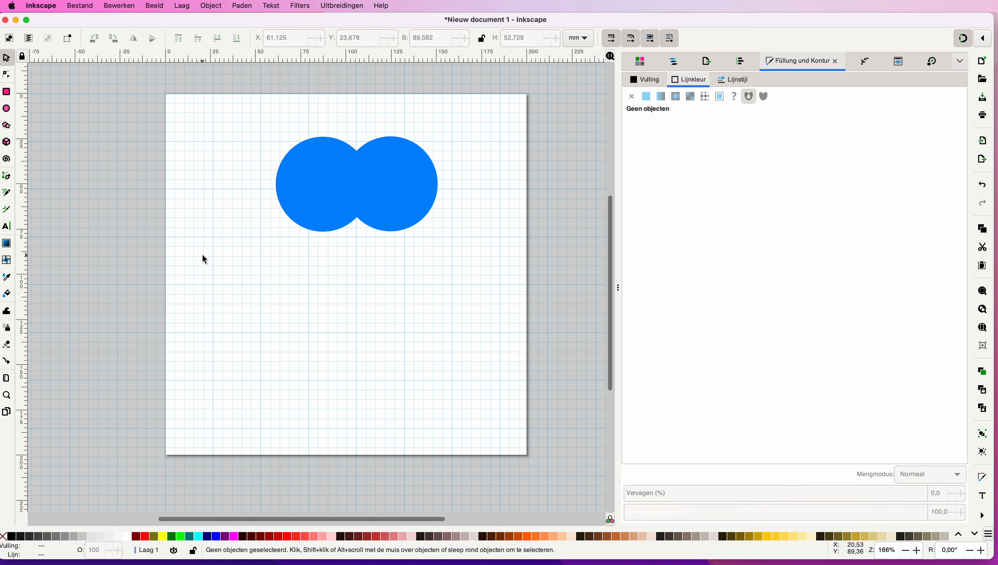
# Step: With the Pen tool, draw a closed downward-pointing triangle about 85 mm wide across the lower half of the double-circle shape and fill it yellow (#FFFF00)
pyautogui.scroll(-1, 204, 259)
pyautogui.hscroll(1, 203, 259)
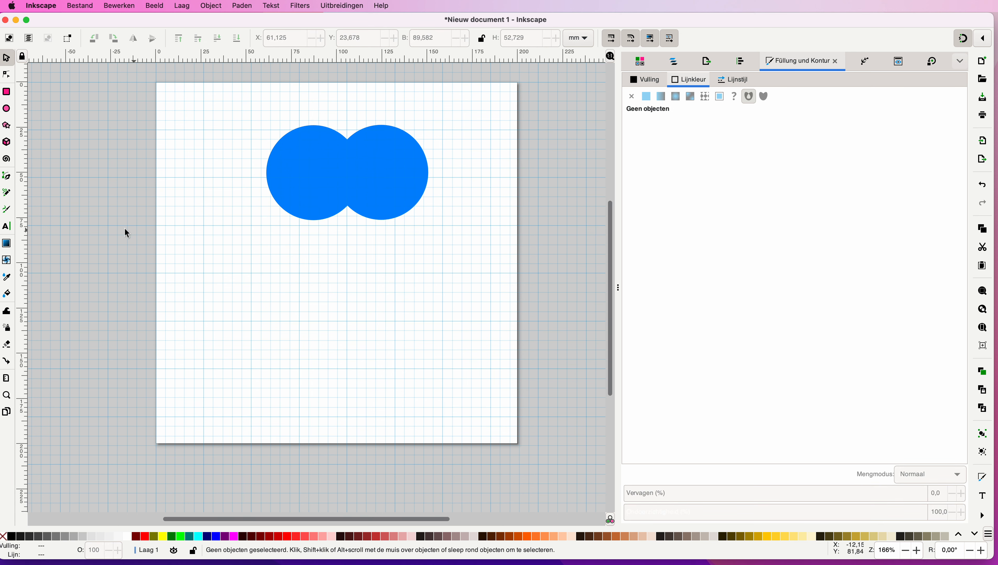
pyautogui.click(9, 177)
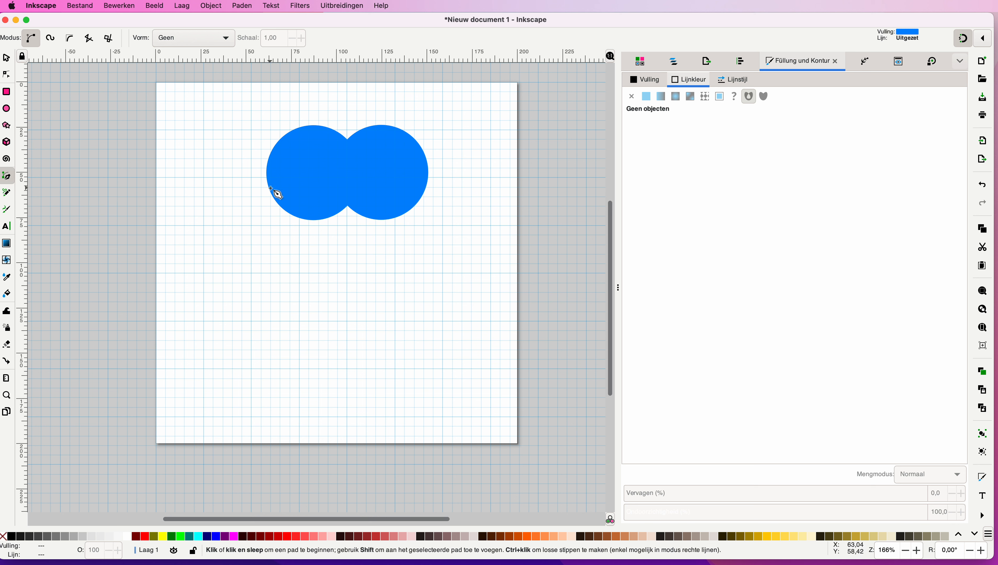
pyautogui.click(270, 187)
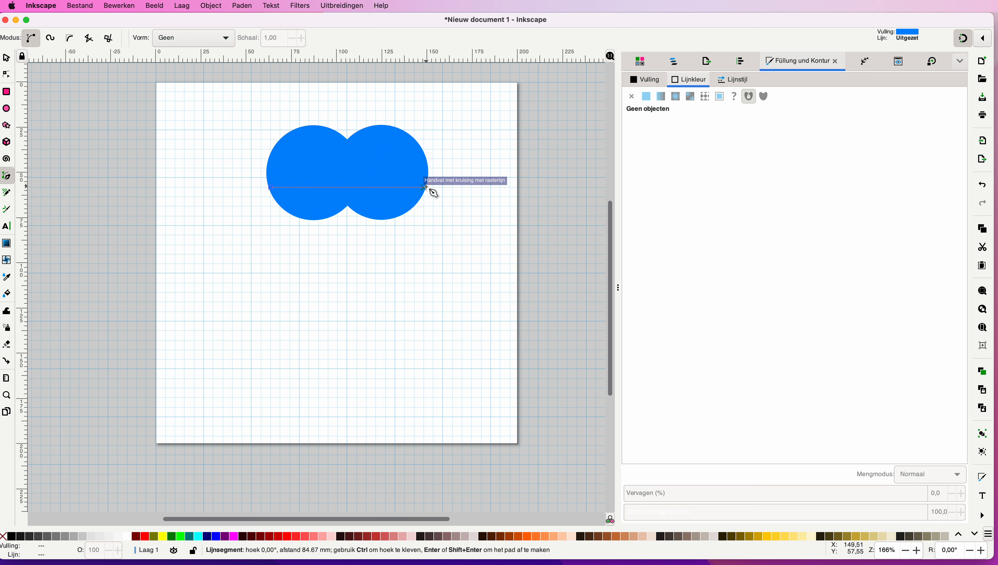
pyautogui.click(427, 188)
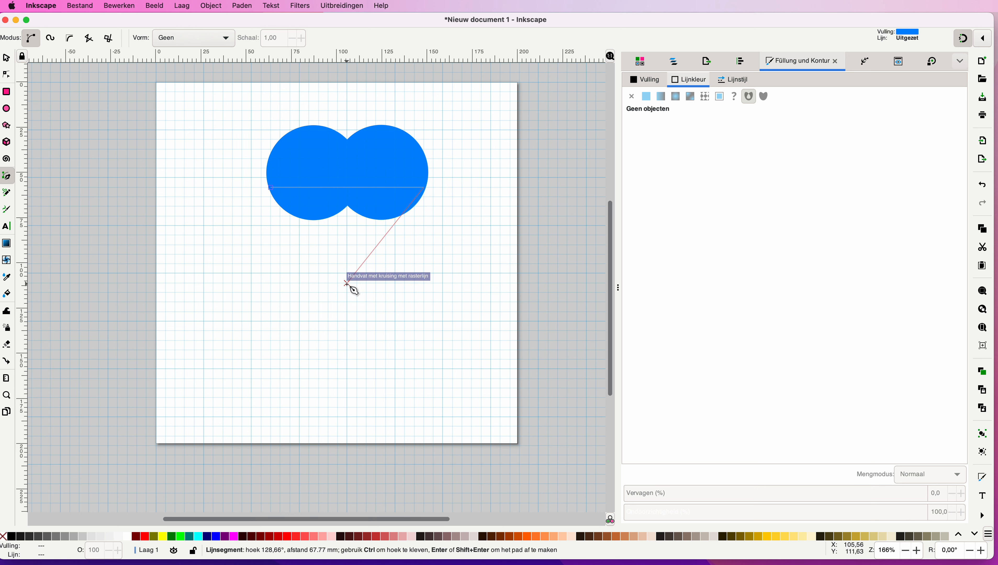
pyautogui.click(347, 292)
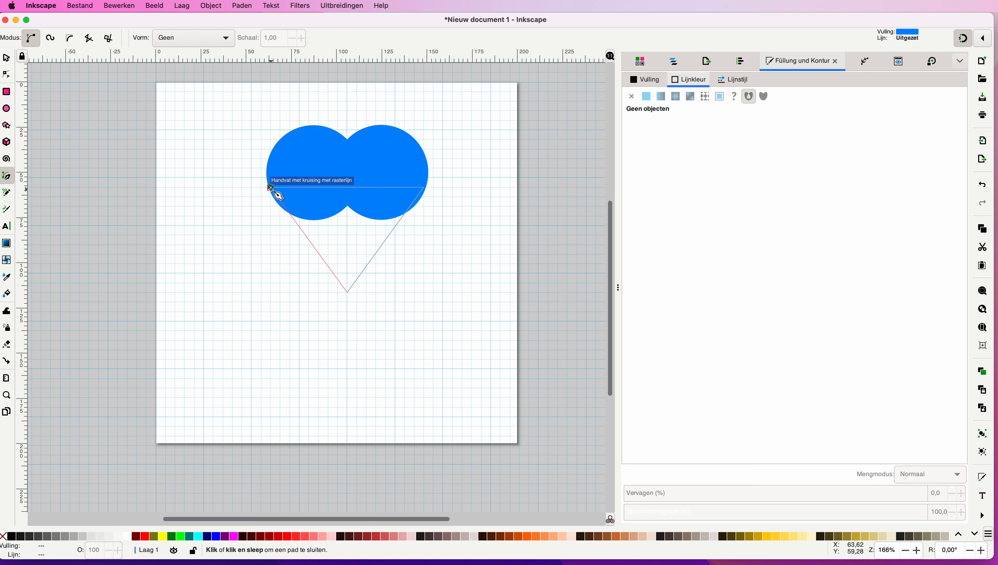
pyautogui.click(271, 188)
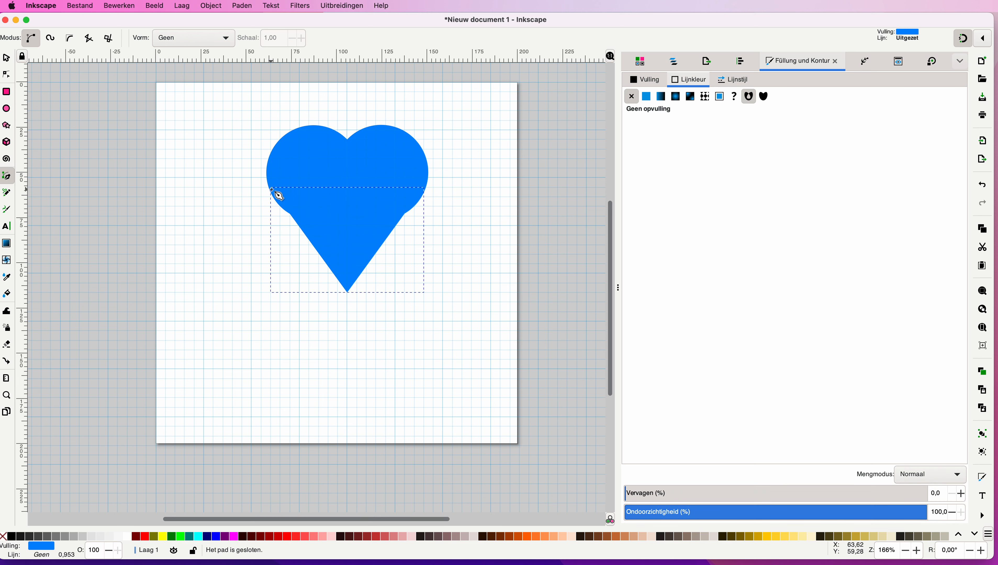
pyautogui.click(163, 536)
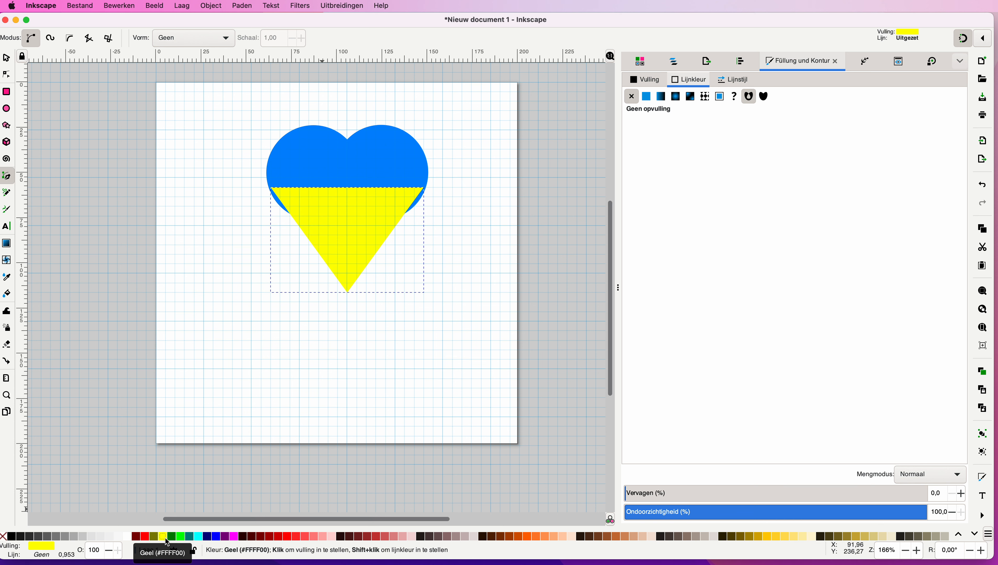
pyautogui.scroll(-1, 380, 435)
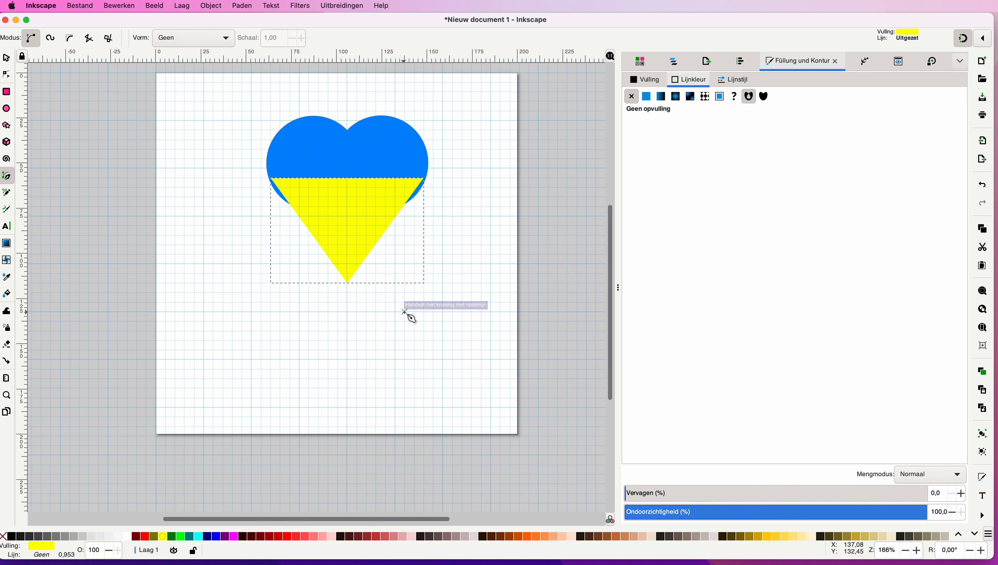
pyautogui.click(8, 178)
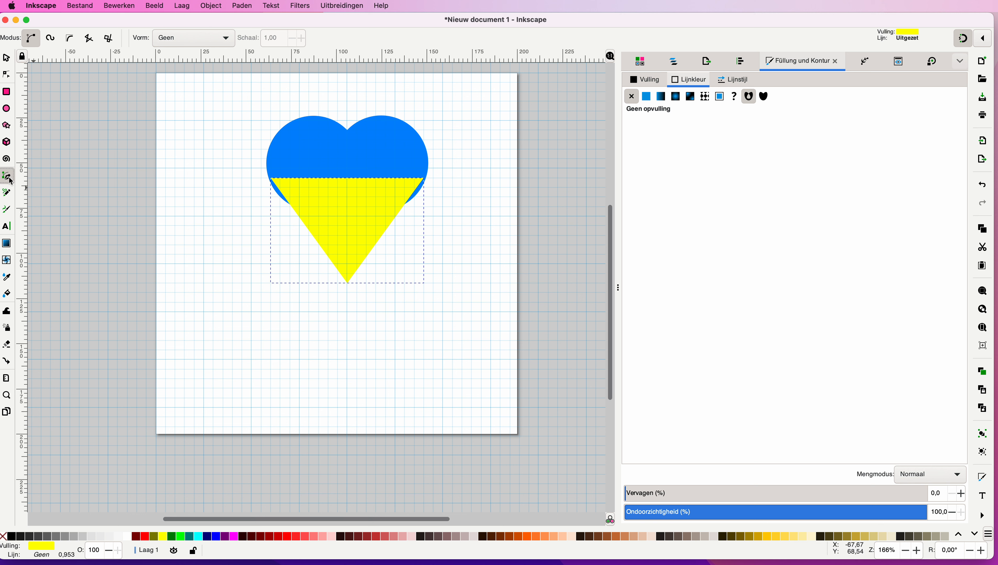
pyautogui.click(7, 92)
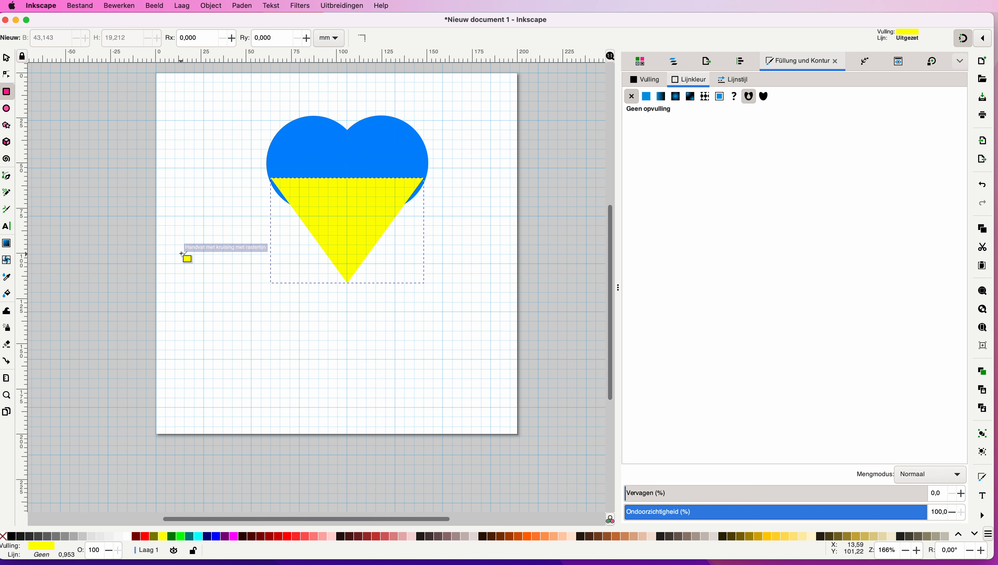
pyautogui.moveTo(184, 245)
pyautogui.mouseDown()
pyautogui.moveTo(203, 347)
pyautogui.moveTo(223, 359)
pyautogui.mouseUp()
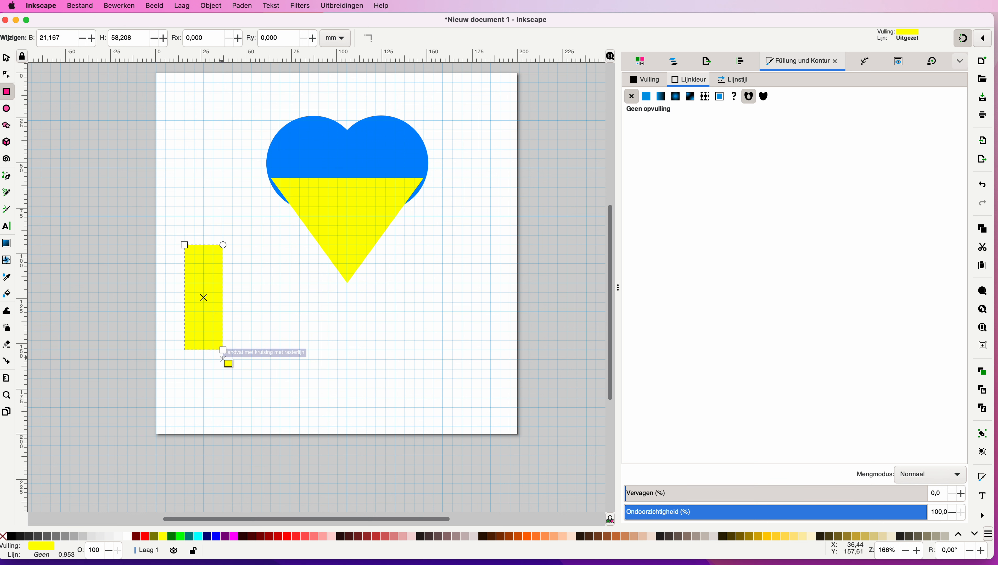
pyautogui.press('Delete')
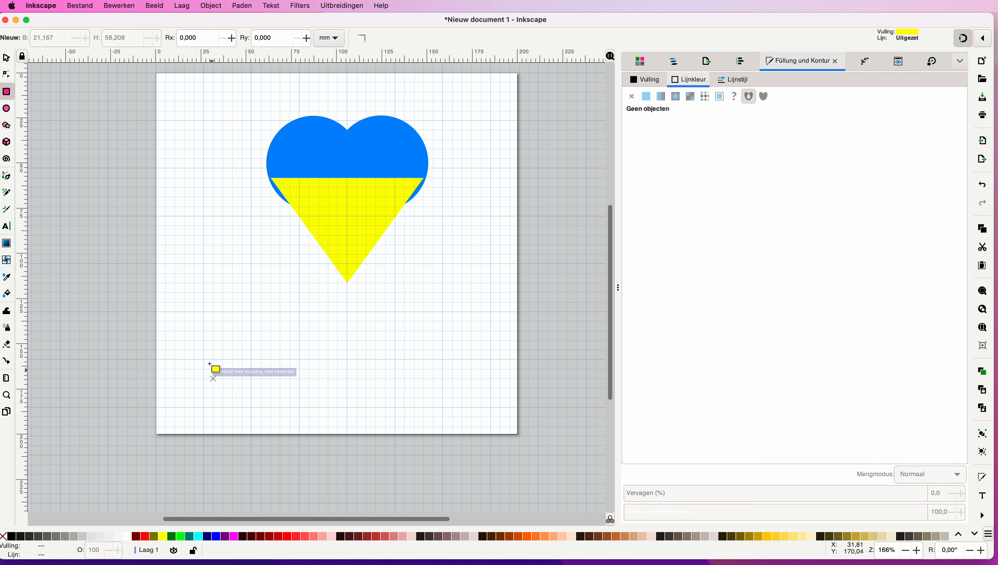
# Step: Move the yellow triangle's upper nodes outward onto the blue outline, left to about X 62.4, Y 58.1 mm and right to about X 149.3, Y 58.3 mm
pyautogui.click(7, 60)
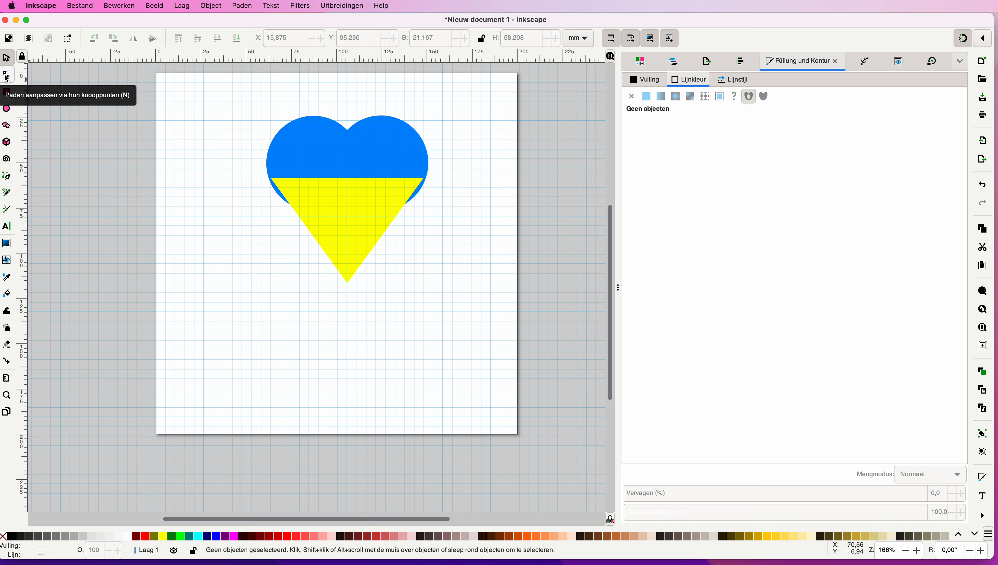
pyautogui.click(6, 75)
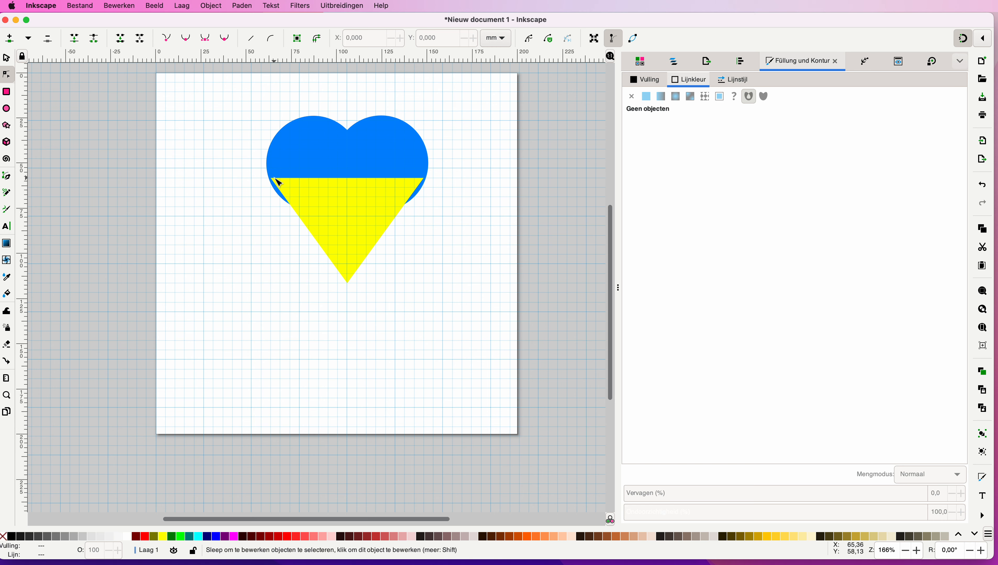
pyautogui.keyDown('ctrl'); pyautogui.scroll(1, 277, 180); pyautogui.keyUp('ctrl')
pyautogui.scroll(3, 257, 173)
pyautogui.keyDown('ctrl'); pyautogui.scroll(1, 257, 175); pyautogui.keyUp('ctrl')
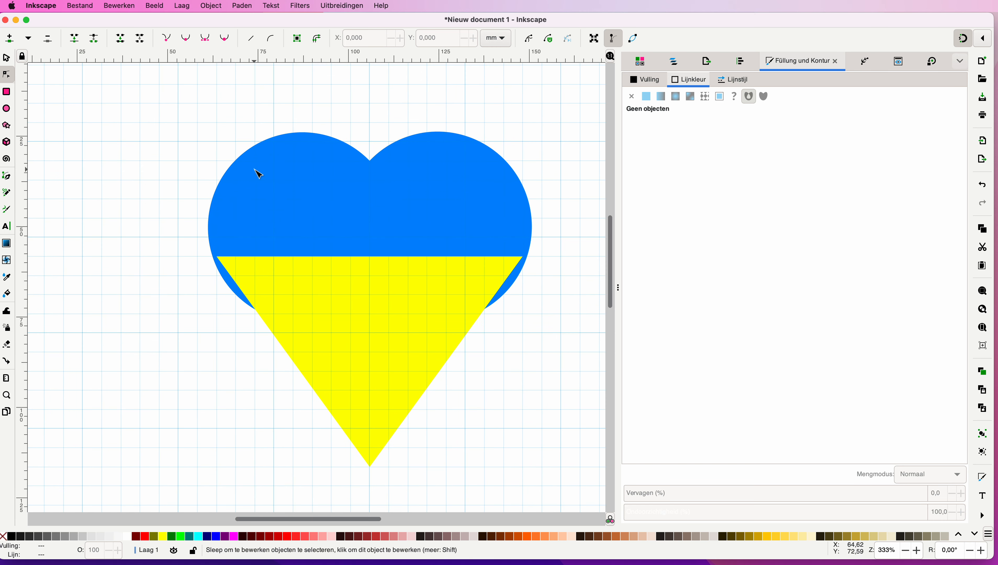
pyautogui.press('+')
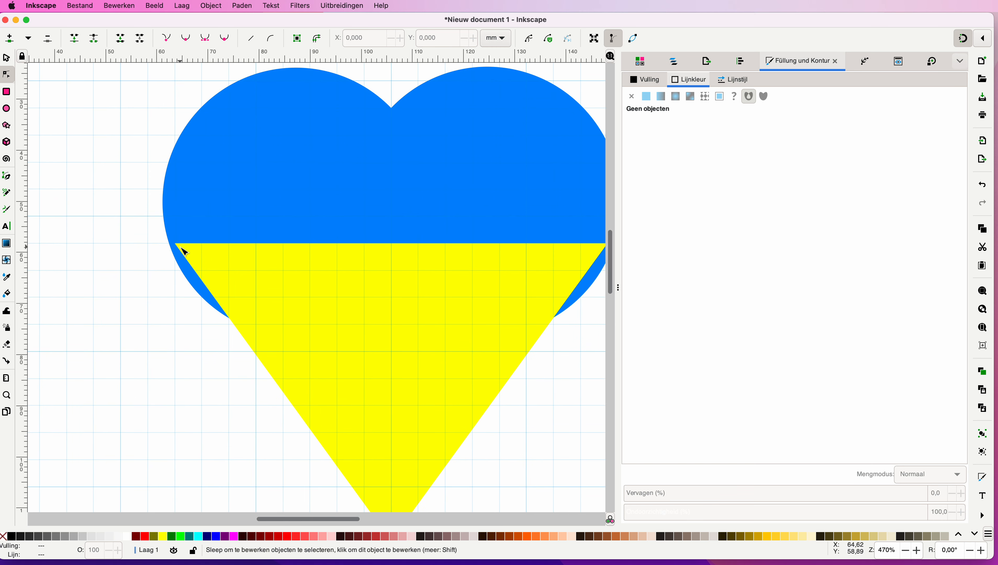
pyautogui.click(178, 247)
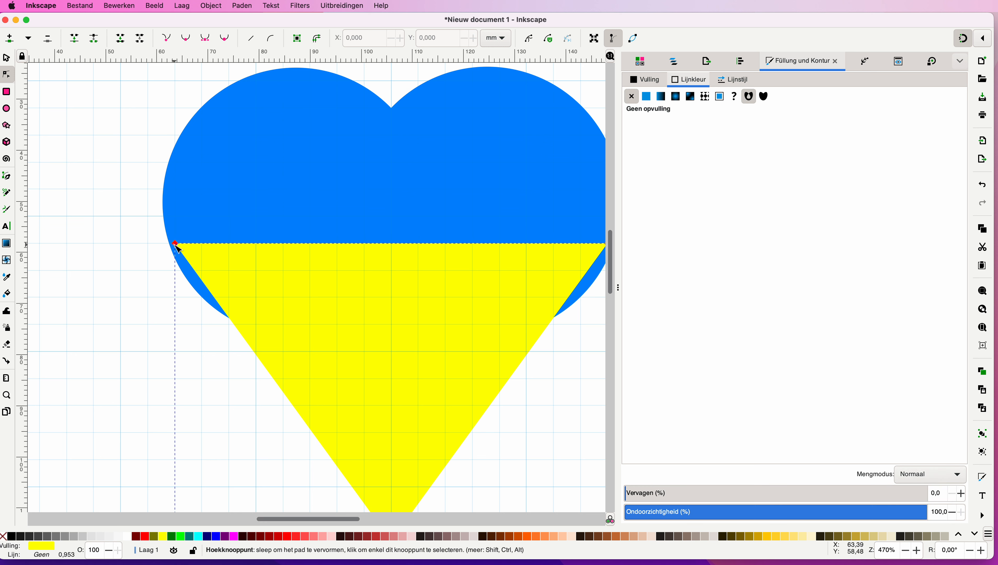
pyautogui.click(176, 245)
pyautogui.moveTo(176, 245)
pyautogui.mouseDown()
pyautogui.moveTo(160, 246)
pyautogui.moveTo(176, 245)
pyautogui.mouseUp()
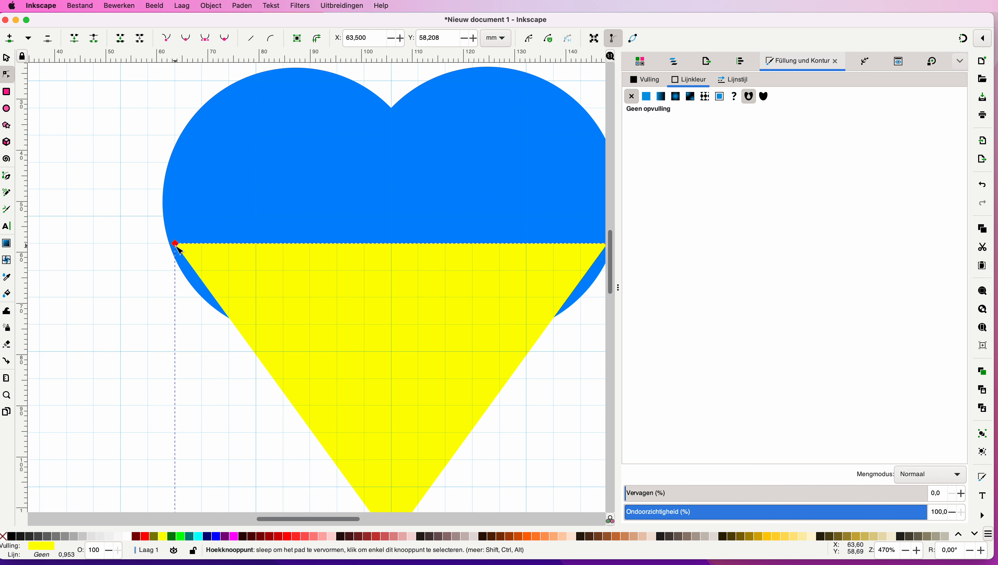
pyautogui.moveTo(176, 245); pyautogui.dragTo(171, 244)
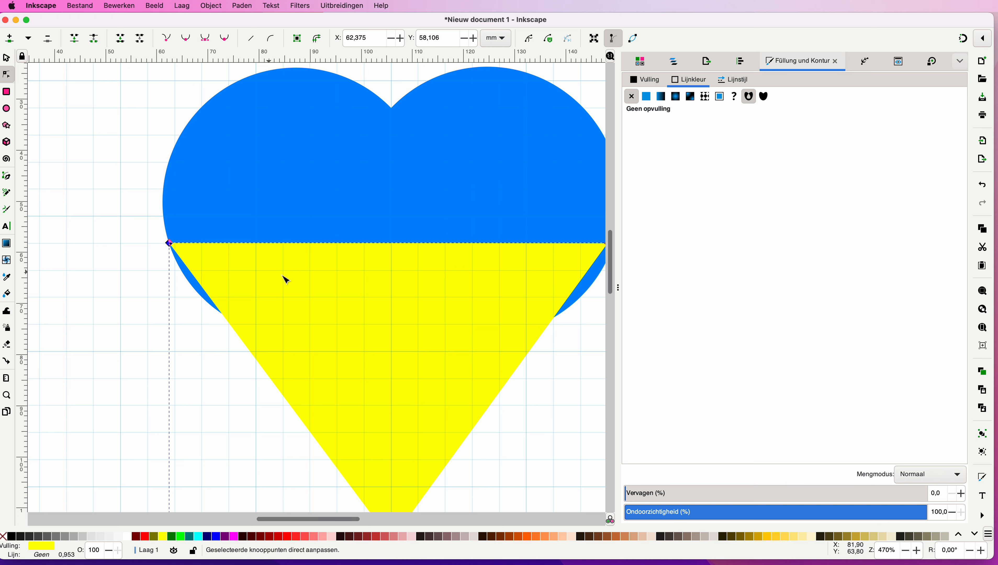
pyautogui.hscroll(10, 308, 283)
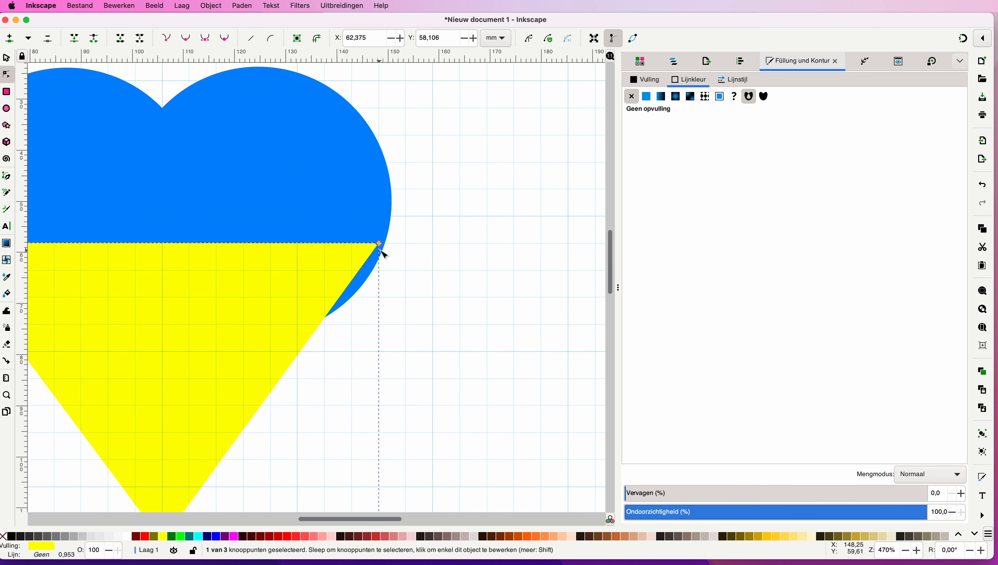
pyautogui.moveTo(380, 244); pyautogui.dragTo(386, 245)
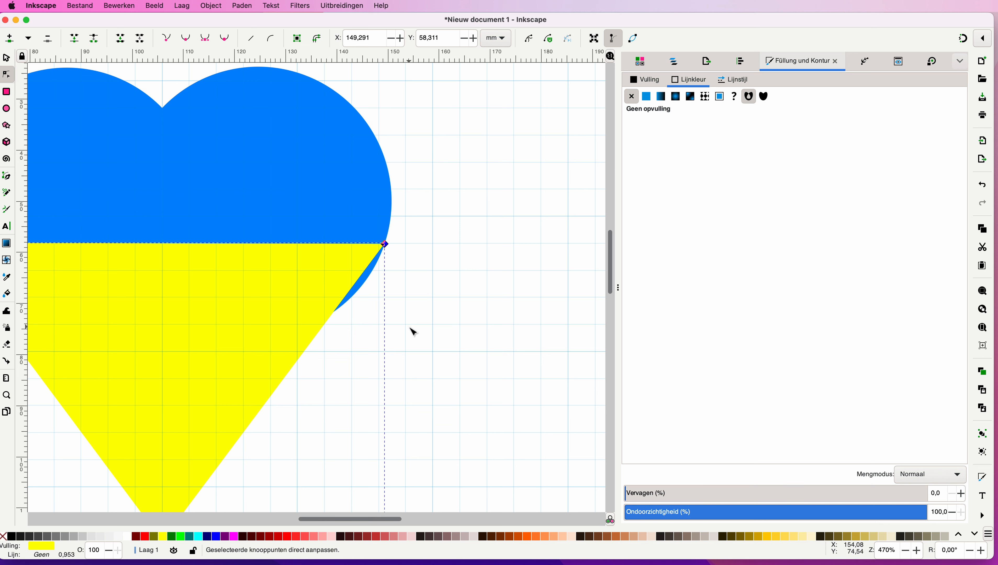
# Step: Convert the triangle's left side to a curve and pull its upper handle about 8 mm outward to cover the blue sliver
pyautogui.hscroll(-10, 414, 332)
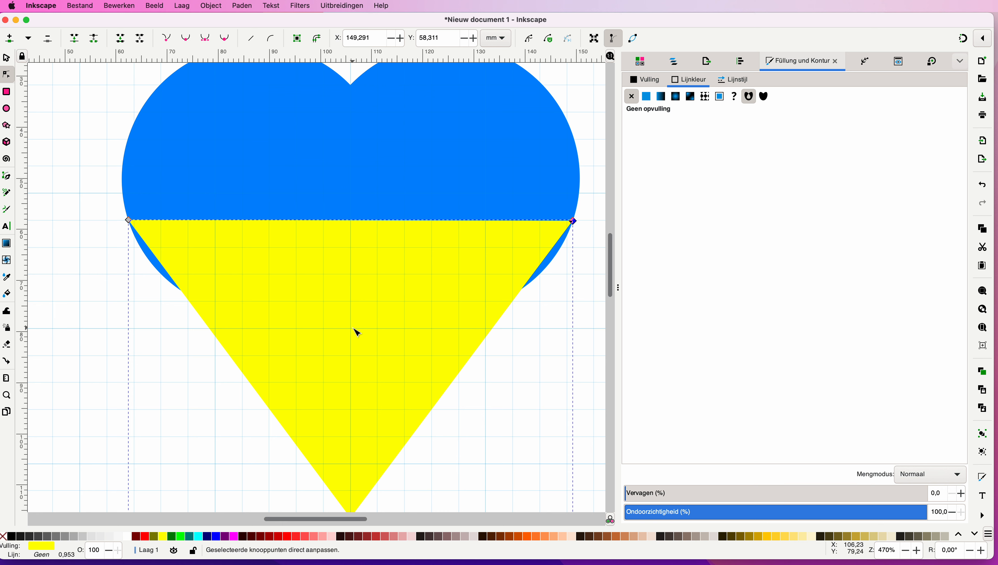
pyautogui.scroll(-2, 358, 333)
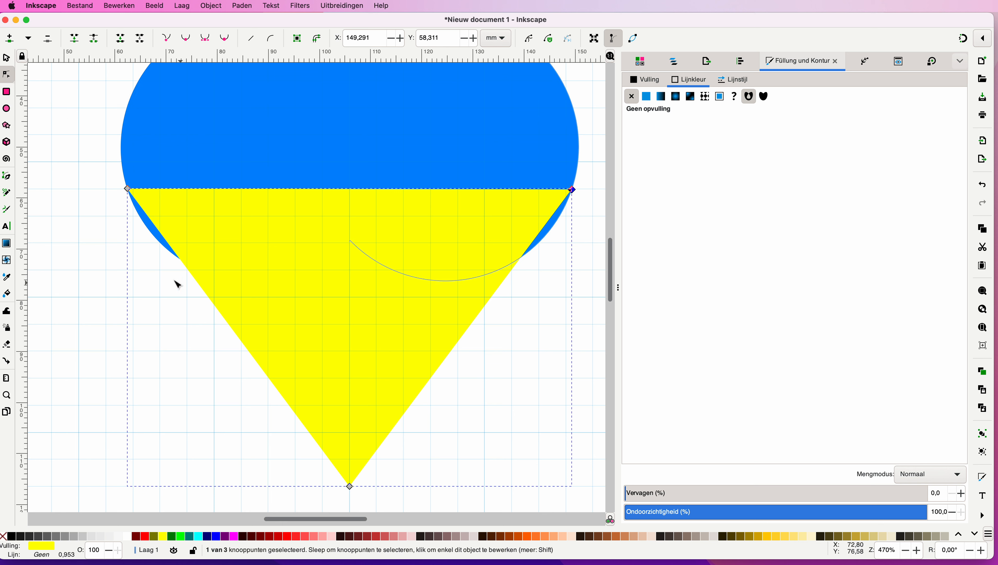
pyautogui.click(228, 322)
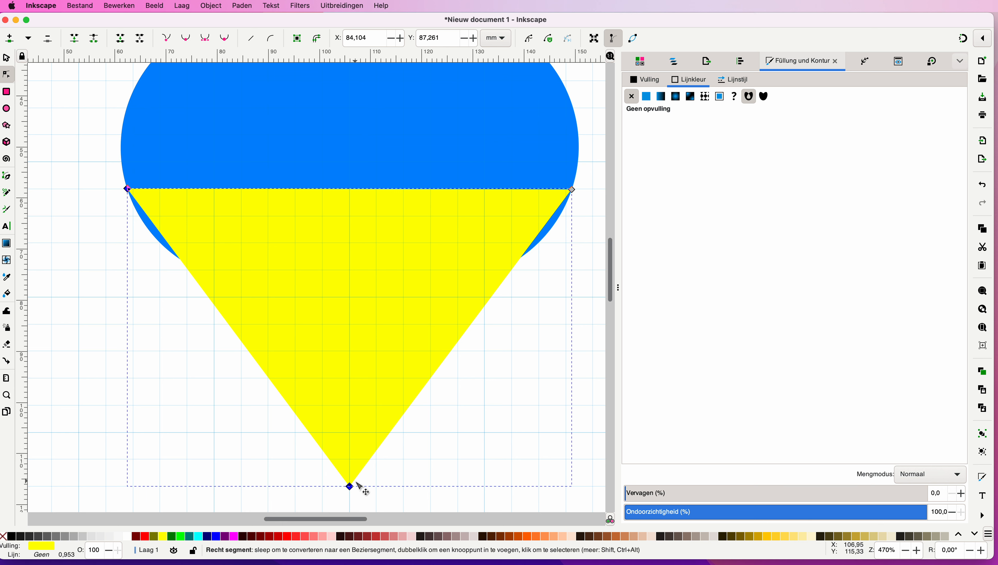
pyautogui.click(271, 41)
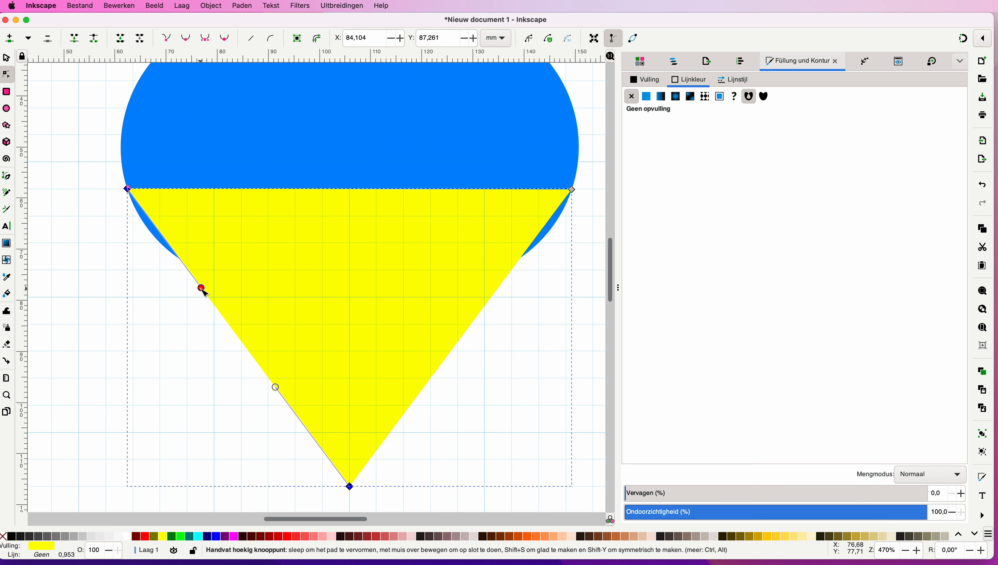
pyautogui.moveTo(202, 289); pyautogui.dragTo(161, 290)
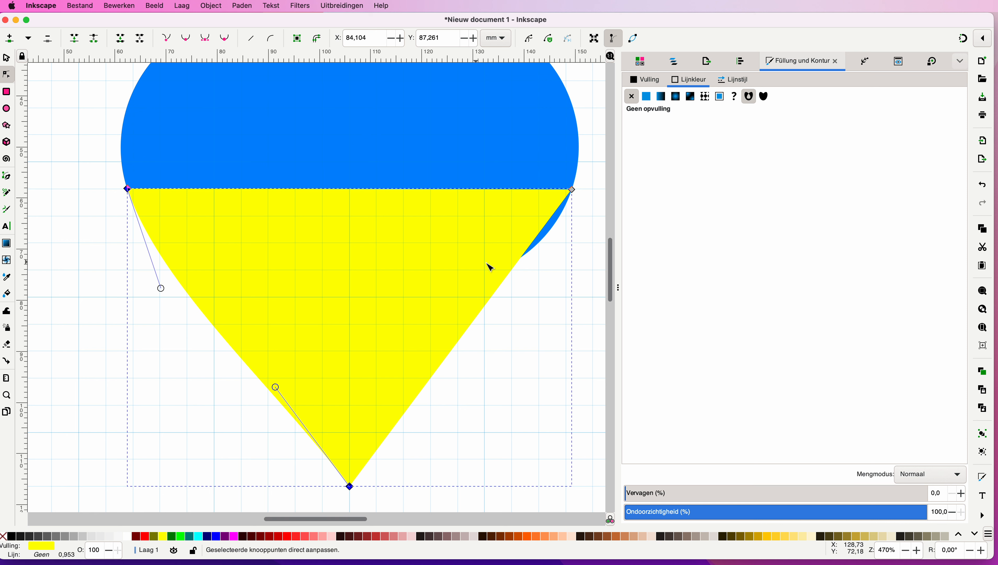
# Step: Convert the triangle's right side to a curve and pull its upper handle about 7 mm outward to cover the blue sliver
pyautogui.click(503, 287)
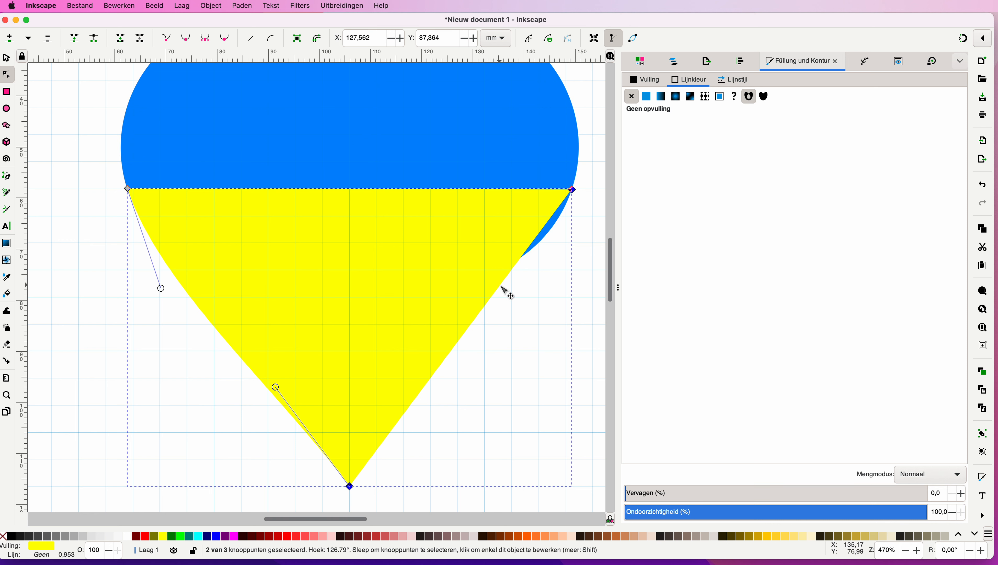
pyautogui.hscroll(1, 299, 105)
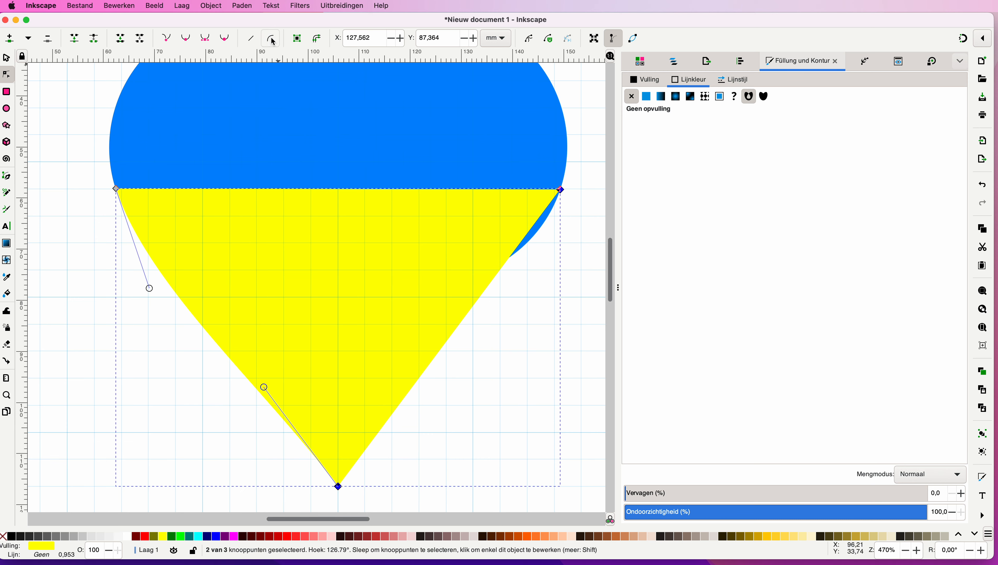
pyautogui.click(271, 40)
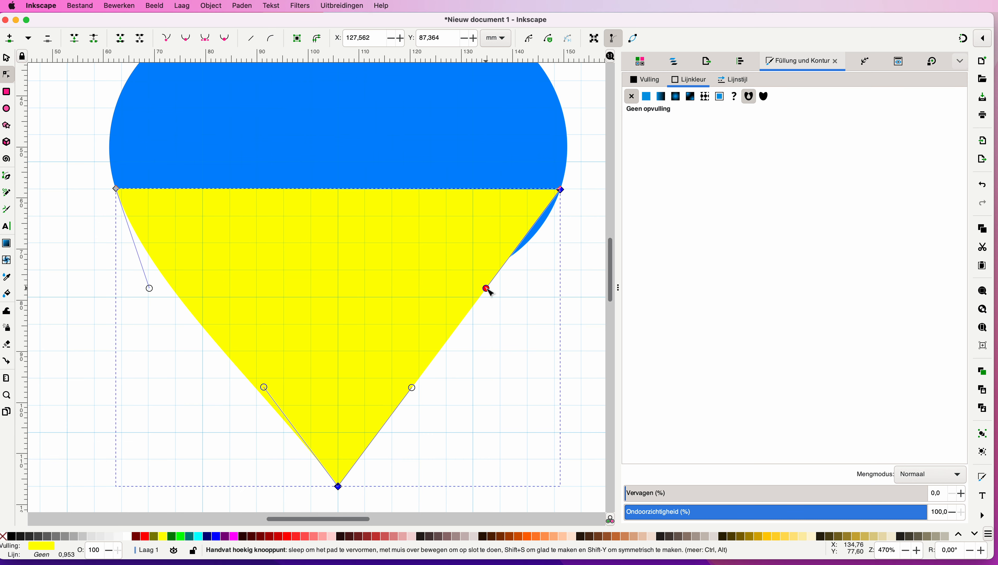
pyautogui.moveTo(489, 292); pyautogui.dragTo(523, 294)
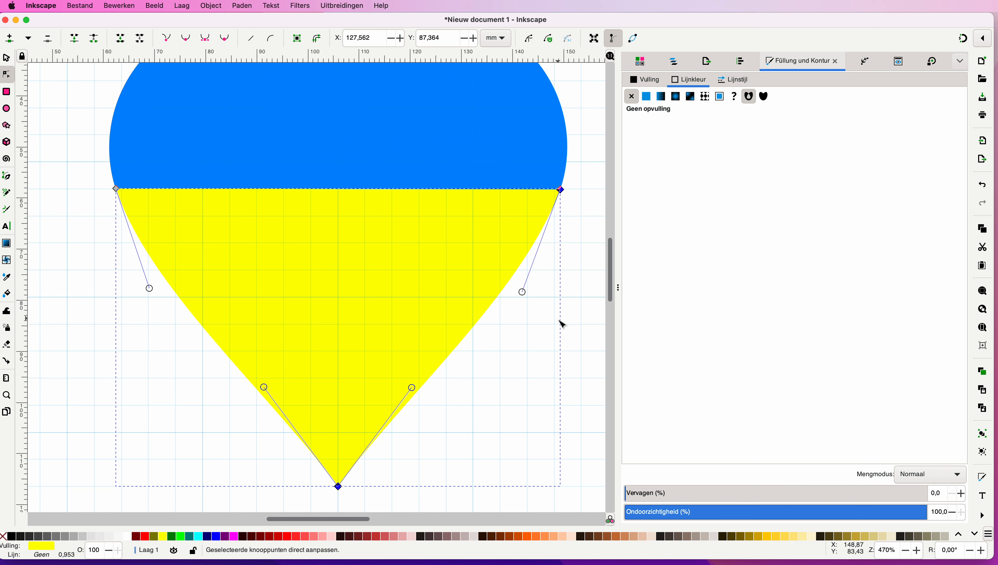
# Step: Refine the yellow shape's right-side curve by moving its upper handle slightly further outward, following the blue outline
pyautogui.scroll(5, 590, 249)
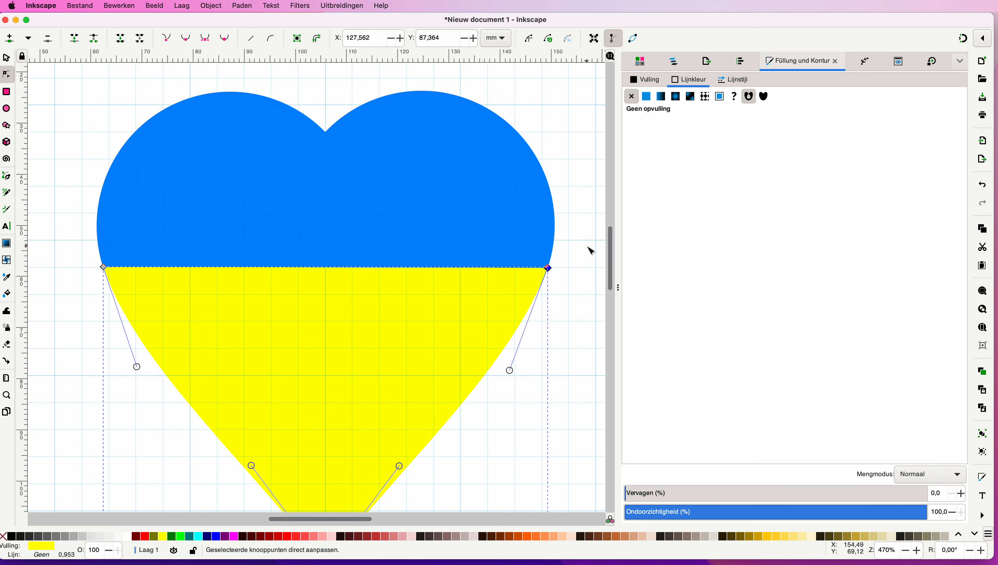
pyautogui.hscroll(3, 571, 254)
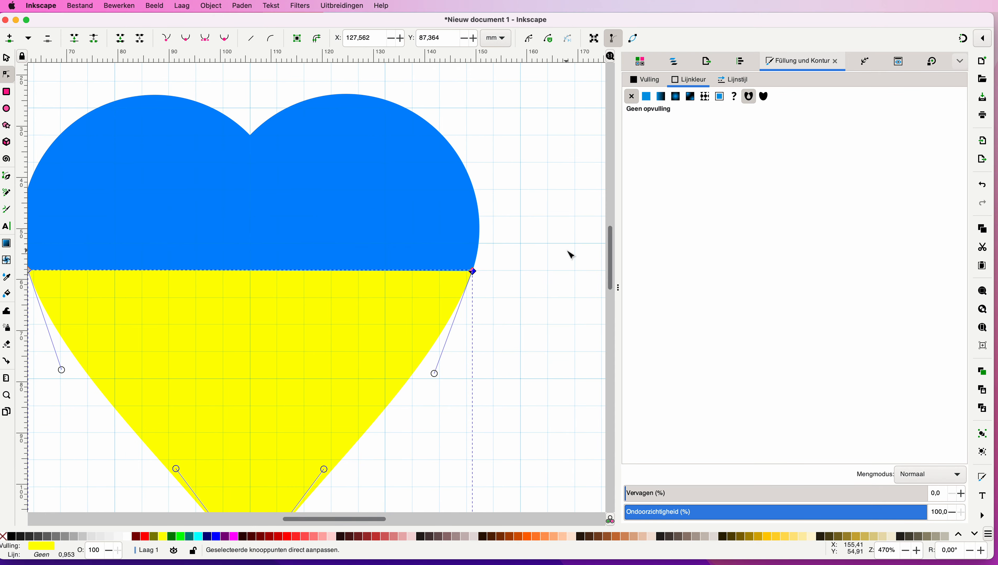
pyautogui.scroll(2, 566, 262)
pyautogui.hscroll(3, 564, 263)
pyautogui.scroll(2, 564, 264)
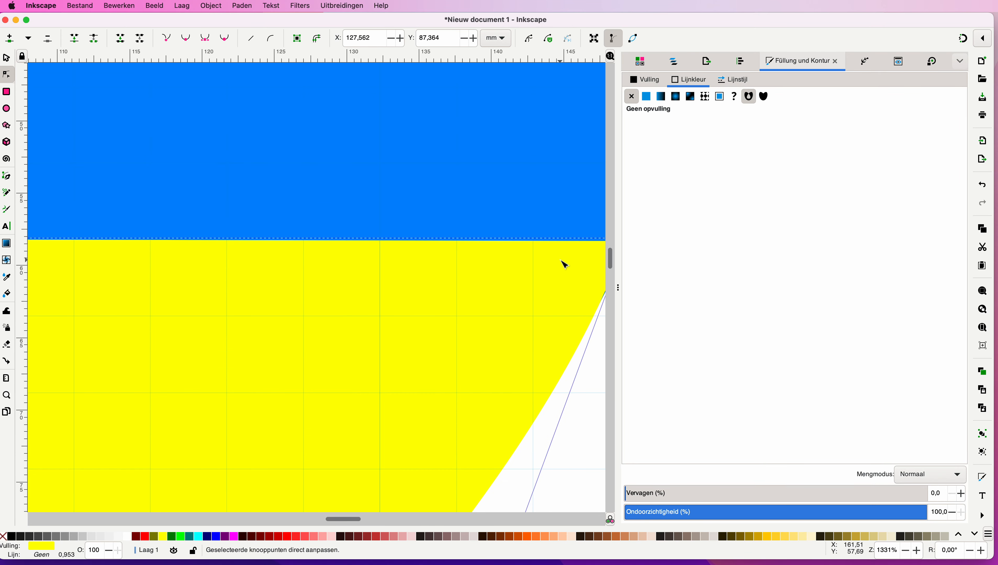
pyautogui.hscroll(6, 545, 292)
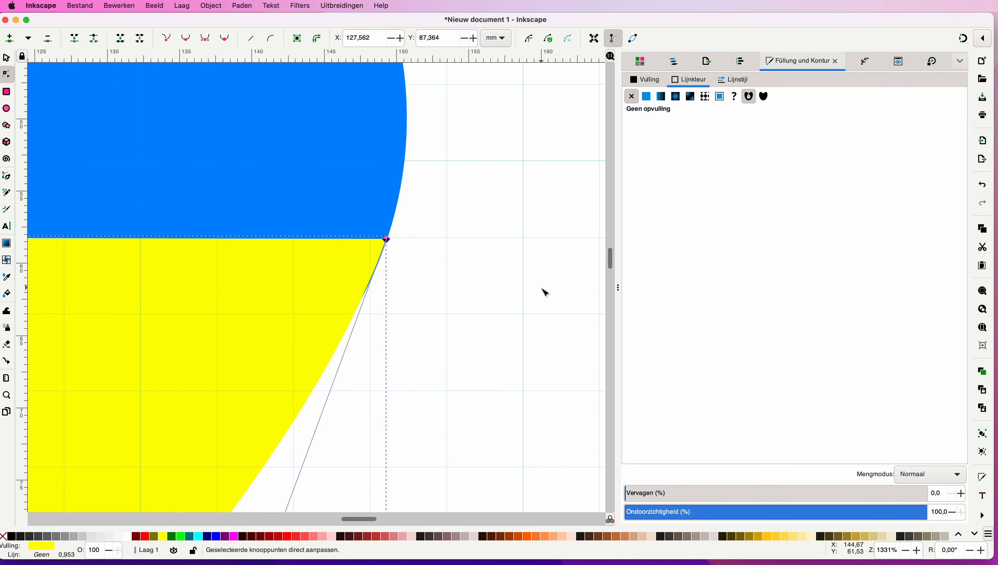
pyautogui.scroll(-4, 469, 310)
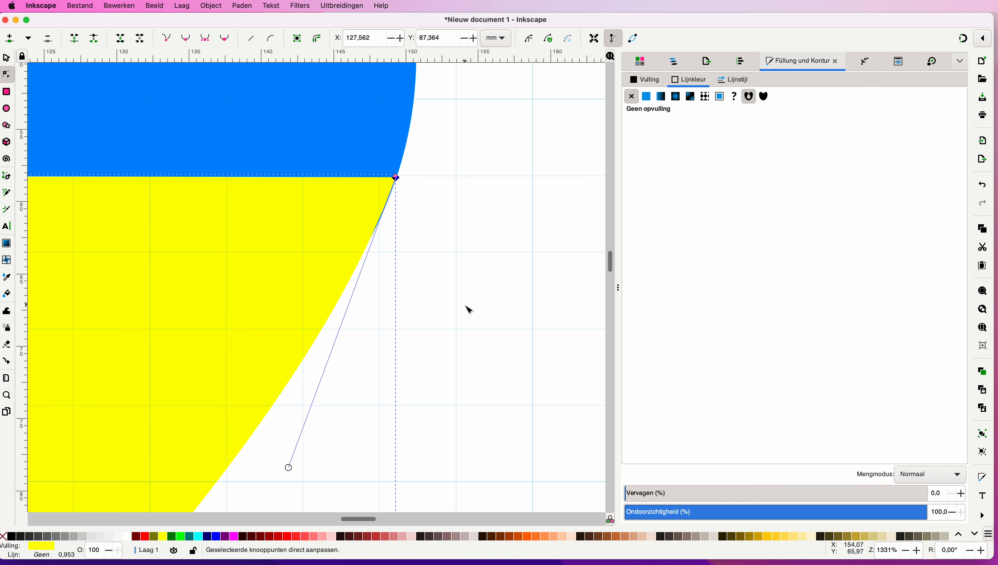
pyautogui.moveTo(289, 463); pyautogui.dragTo(298, 463)
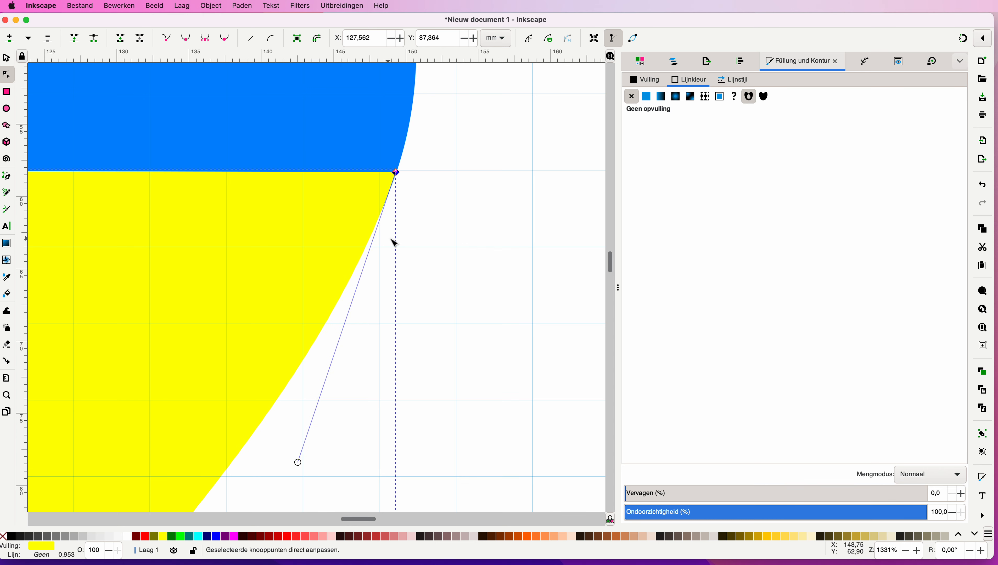
# Step: Examine the heart's left edge and the seam between the blue and yellow parts, and deselect the yellow shape
pyautogui.hscroll(6, 390, 241)
pyautogui.hscroll(-7, 367, 261)
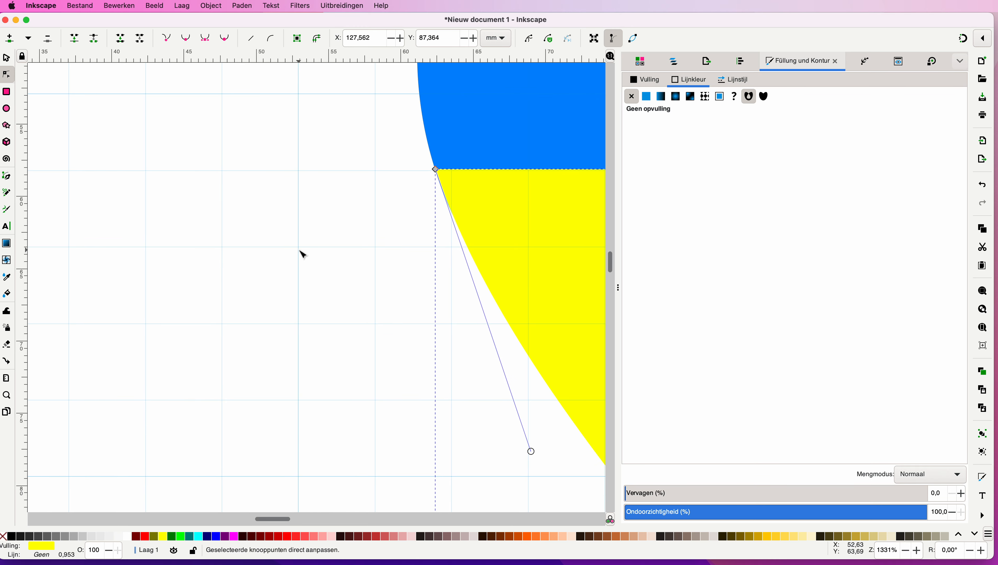
pyautogui.hscroll(5, 303, 254)
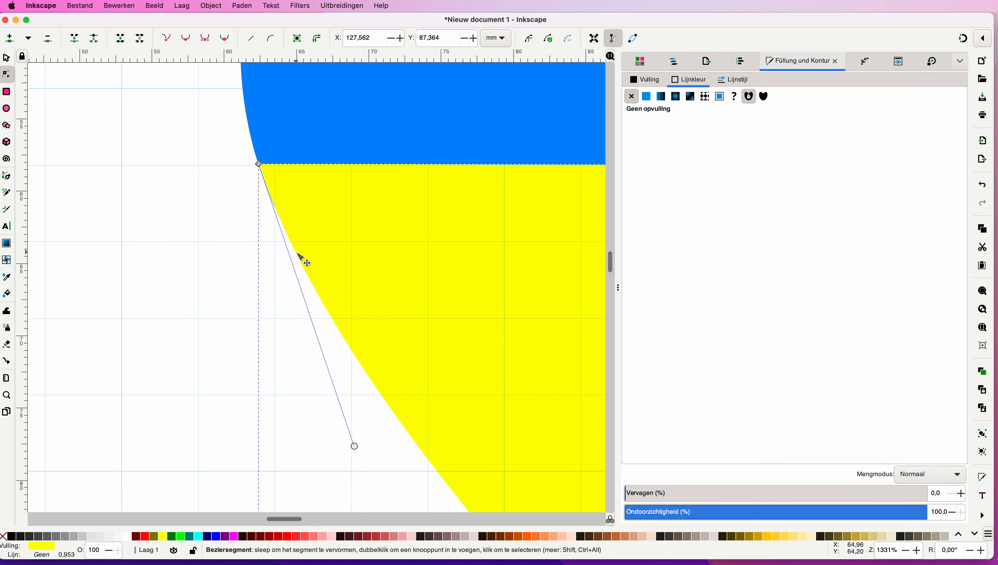
pyautogui.hscroll(7, 424, 247)
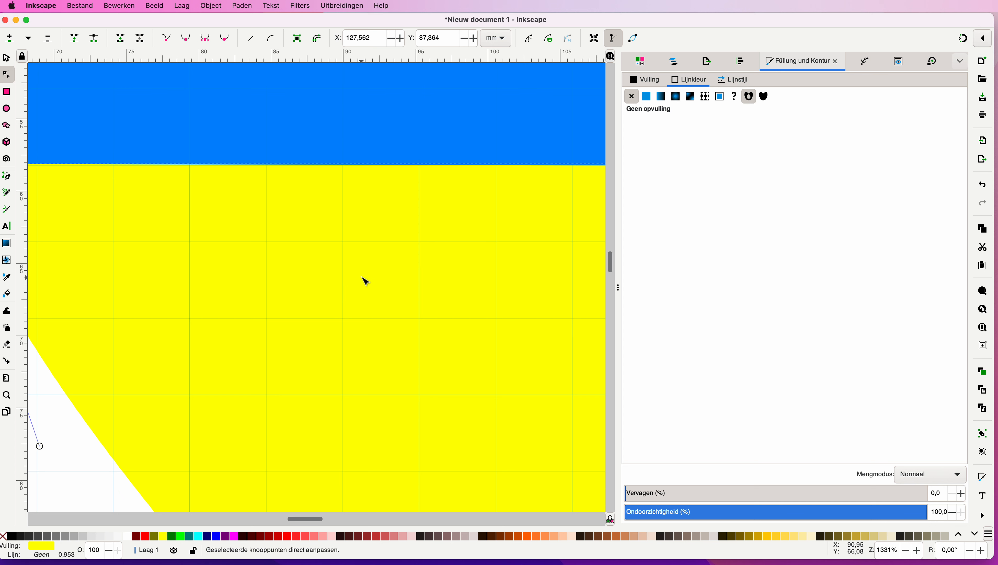
pyautogui.click(6, 60)
pyautogui.hscroll(1, 329, 238)
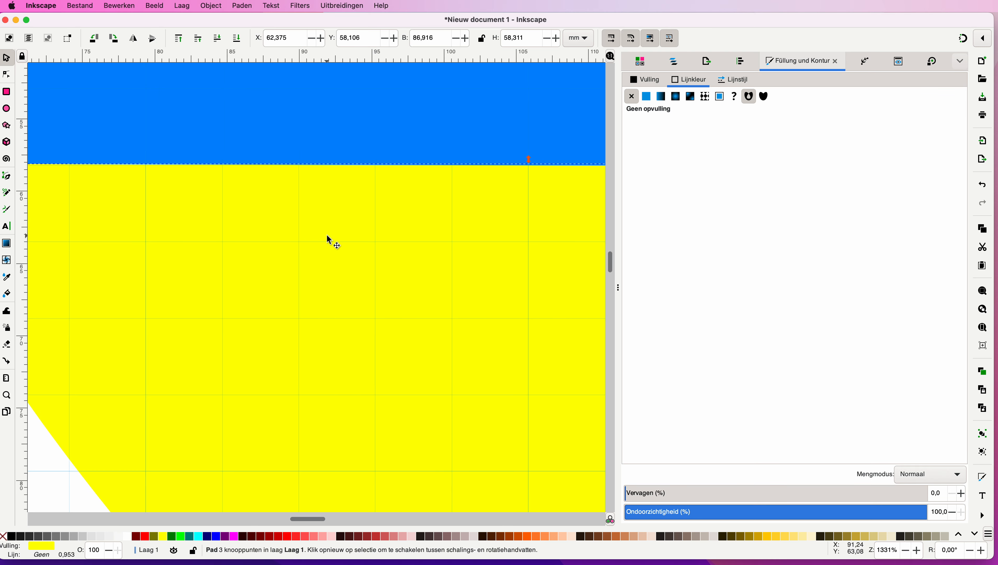
pyautogui.hscroll(-1, 327, 236)
pyautogui.scroll(3, 327, 236)
pyautogui.scroll(-2, 325, 235)
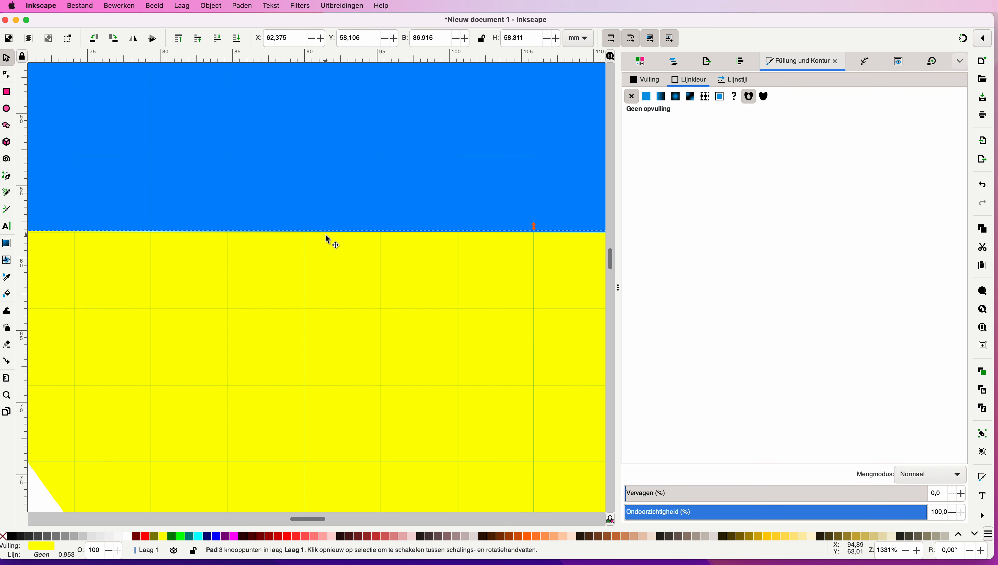
pyautogui.scroll(-3, 326, 234)
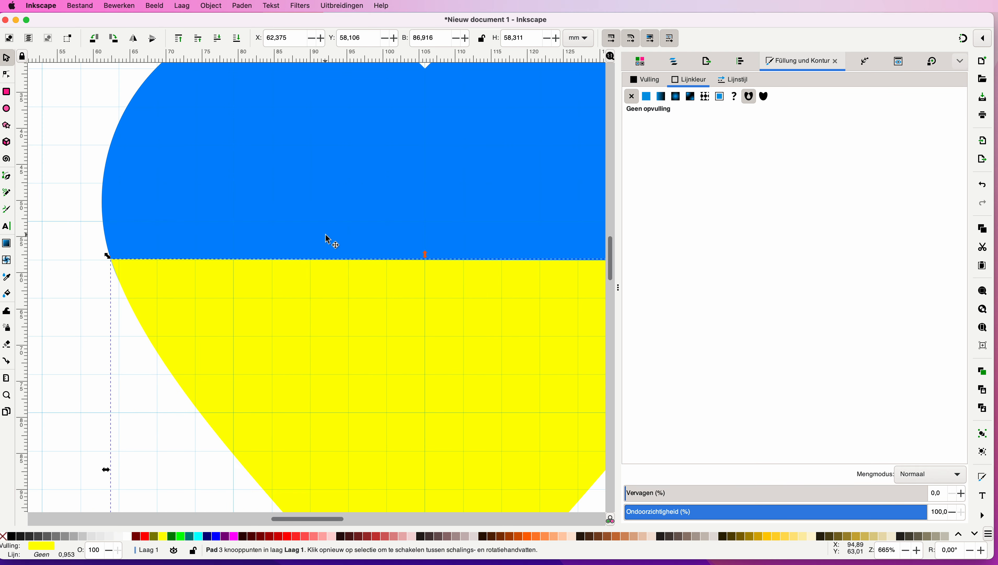
pyautogui.scroll(-1, 414, 233)
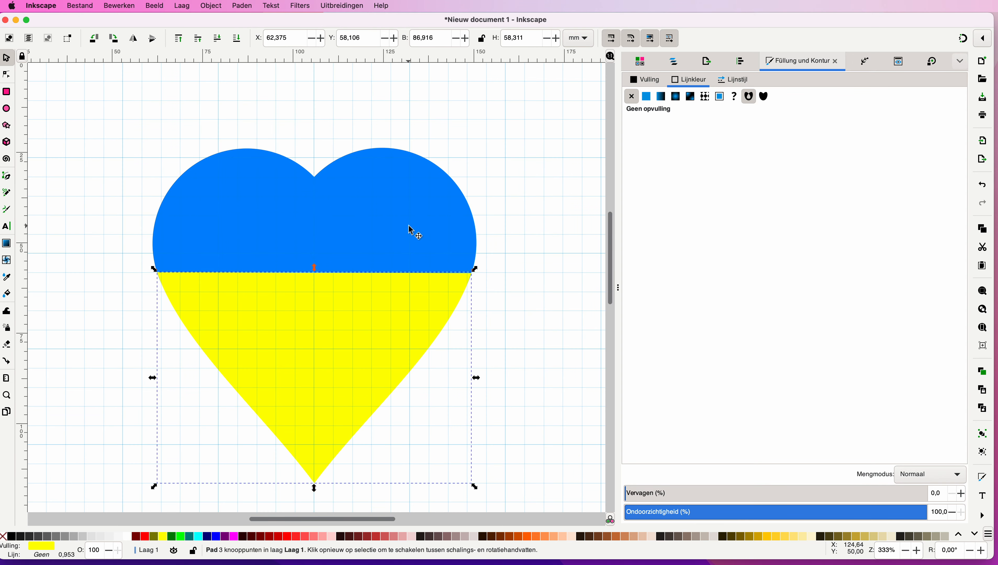
pyautogui.click(511, 237)
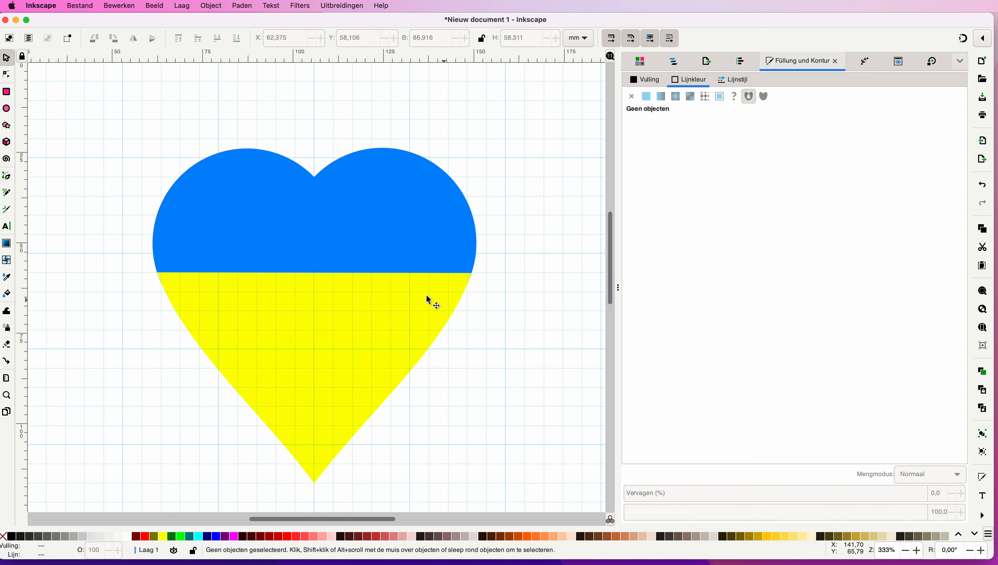
# Step: Convert the yellow shape's straight top edge to a curve and form a wave, pulling the left handle about 20 mm up and the right about 13 mm down
pyautogui.click(358, 286)
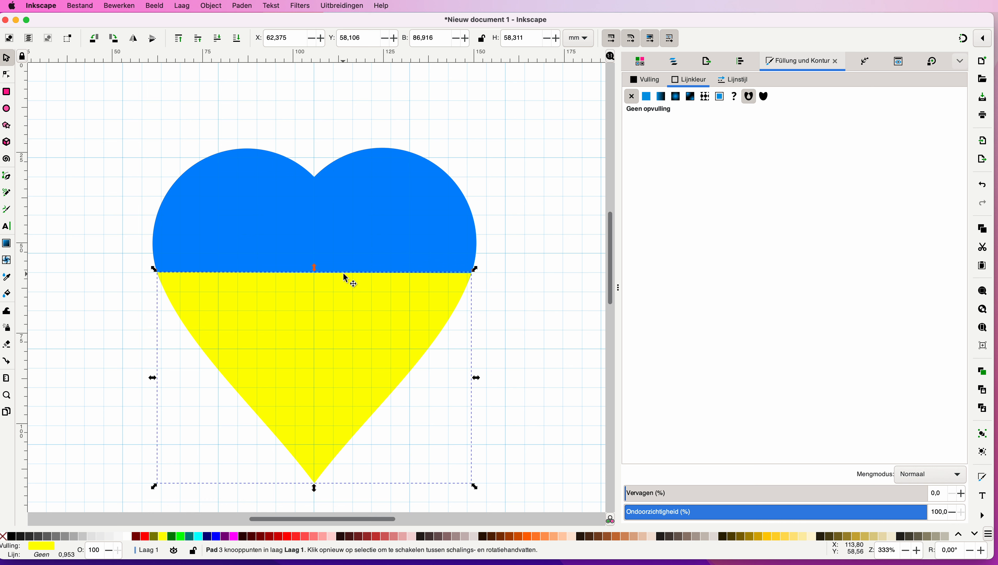
pyautogui.click(10, 76)
pyautogui.click(317, 277)
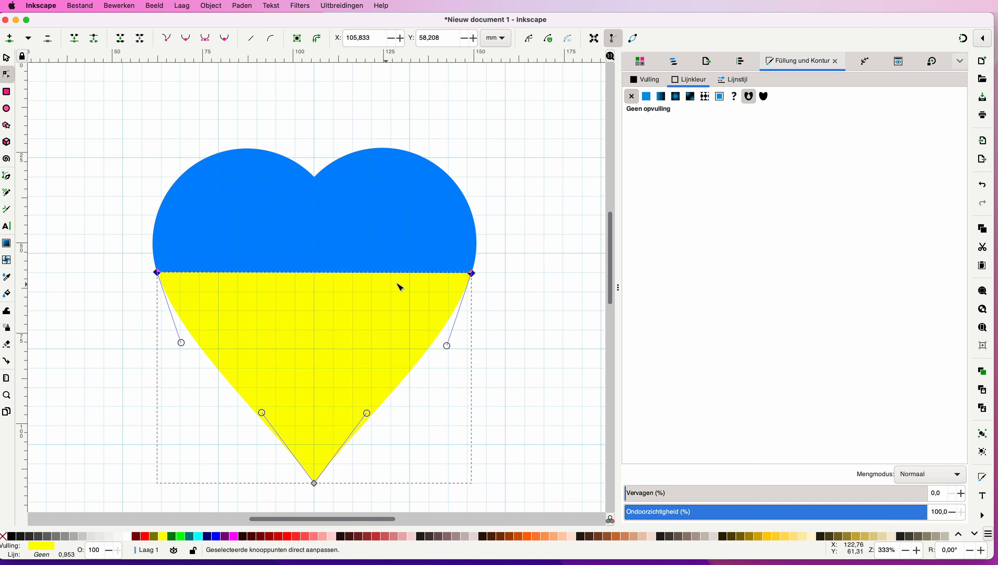
pyautogui.hscroll(-1, 189, 67)
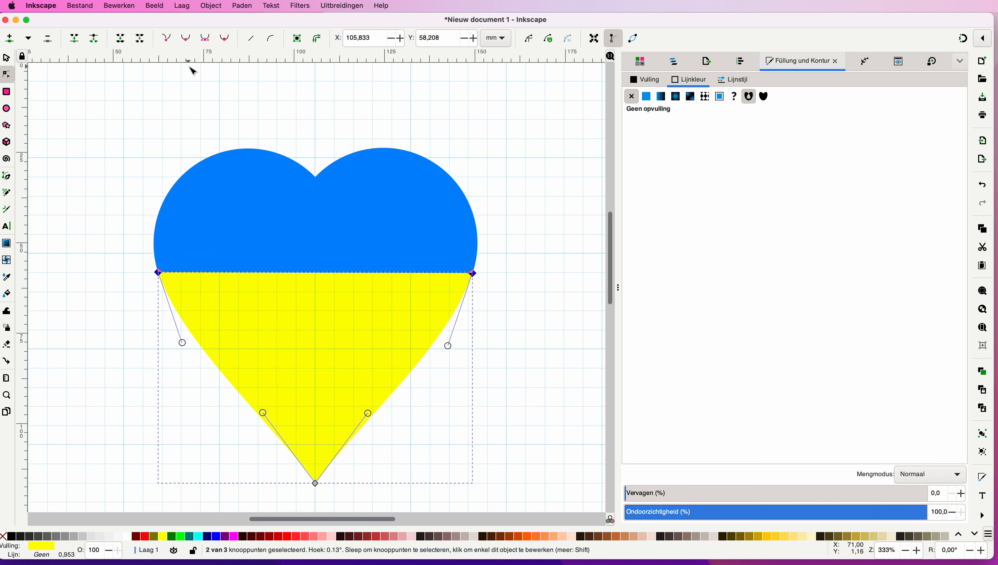
pyautogui.click(271, 38)
pyautogui.moveTo(264, 274); pyautogui.dragTo(262, 231)
pyautogui.moveTo(368, 273); pyautogui.dragTo(371, 320)
pyautogui.moveTo(262, 231); pyautogui.dragTo(244, 199)
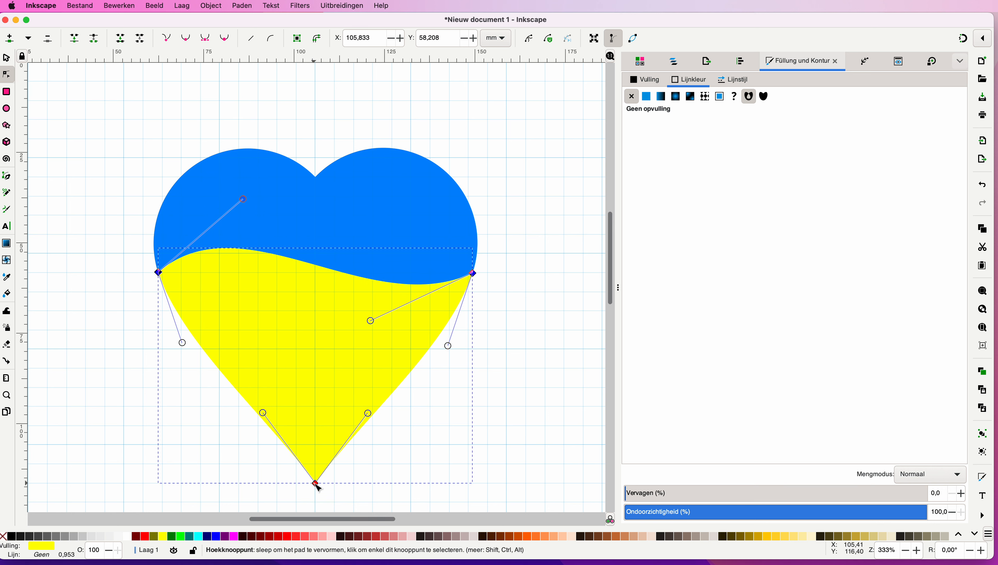
# Step: Enable snapping and move the heart's bottom tip up to the grid intersection at X 105.833, Y 105.833 mm
pyautogui.moveTo(316, 485); pyautogui.dragTo(316, 460)
pyautogui.click(962, 39)
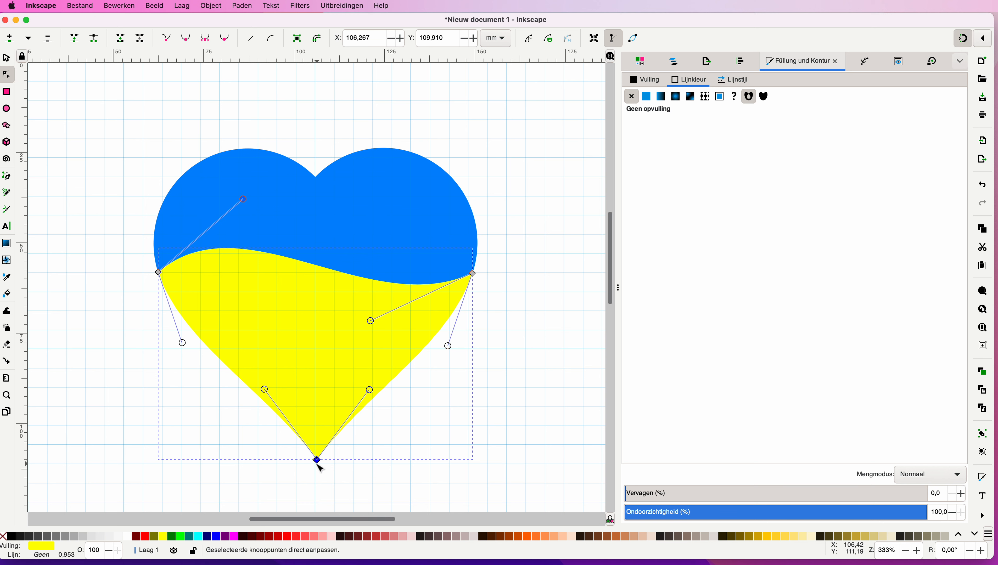
pyautogui.moveTo(317, 460); pyautogui.dragTo(319, 437)
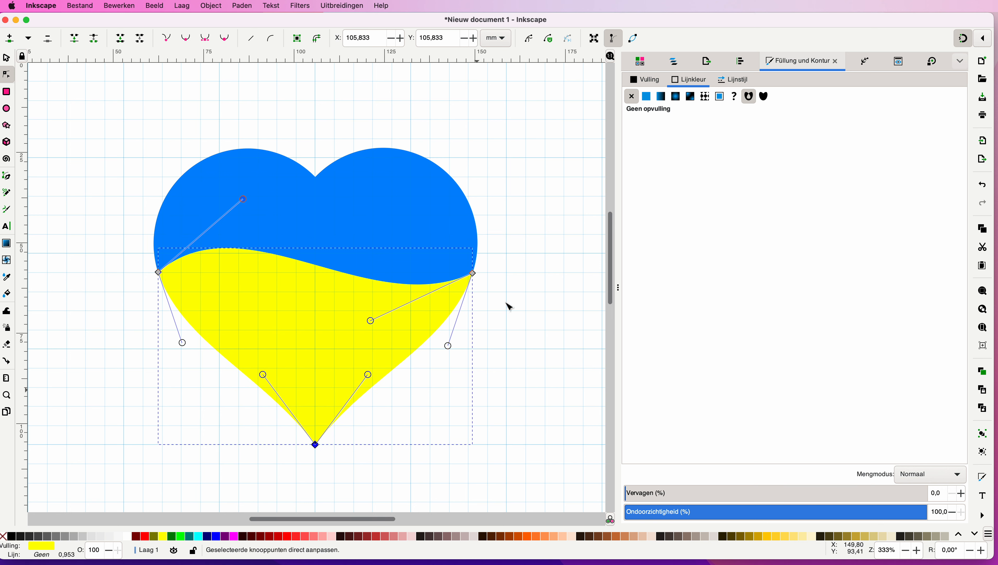
# Step: Try merging the blue and yellow shapes into a single path with Union, and undo the merge
pyautogui.scroll(-1, 519, 213)
pyautogui.hscroll(1, 520, 213)
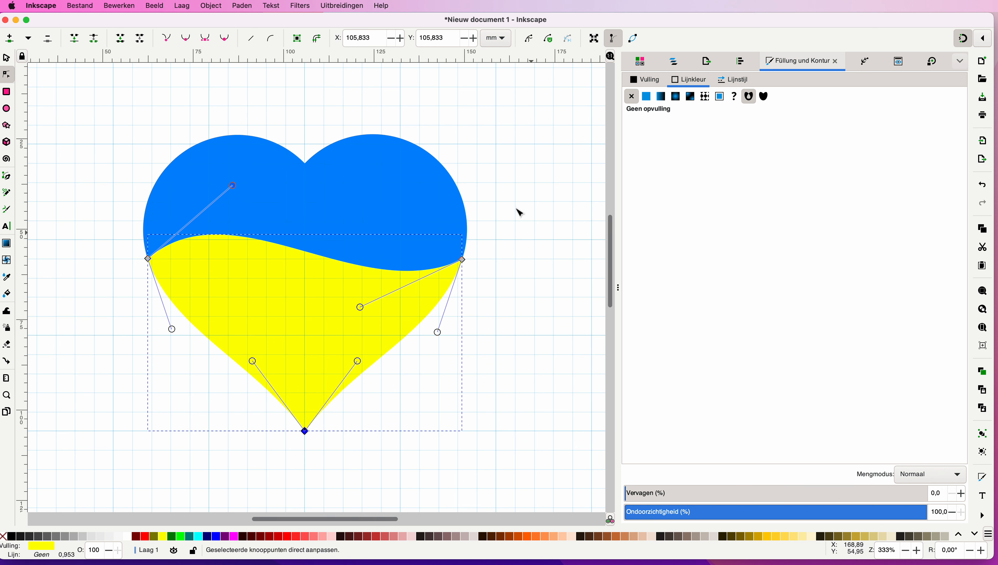
pyautogui.click(7, 60)
pyautogui.scroll(1, 132, 145)
pyautogui.hscroll(-1, 132, 145)
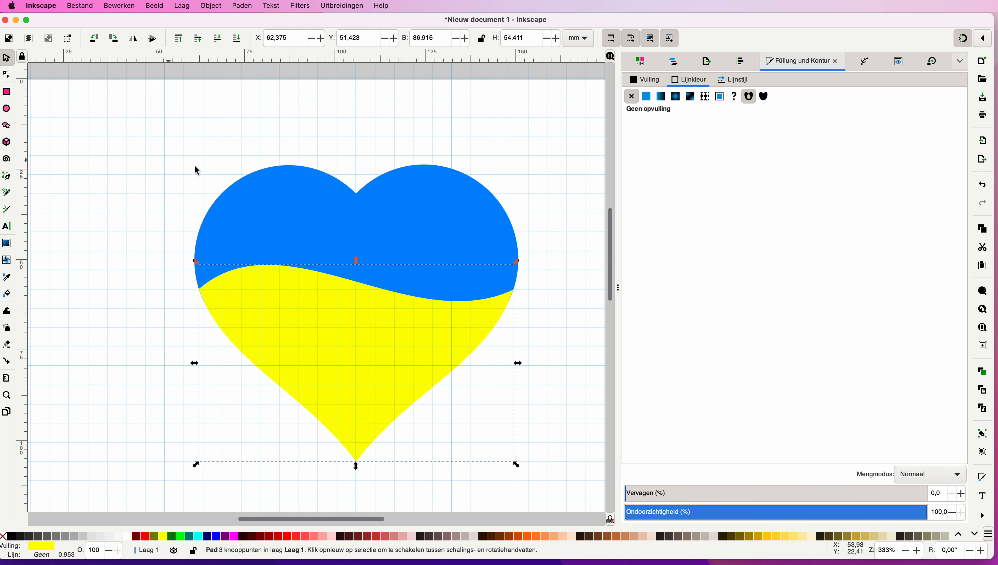
pyautogui.hscroll(-1, 304, 278)
pyautogui.scroll(1, 309, 282)
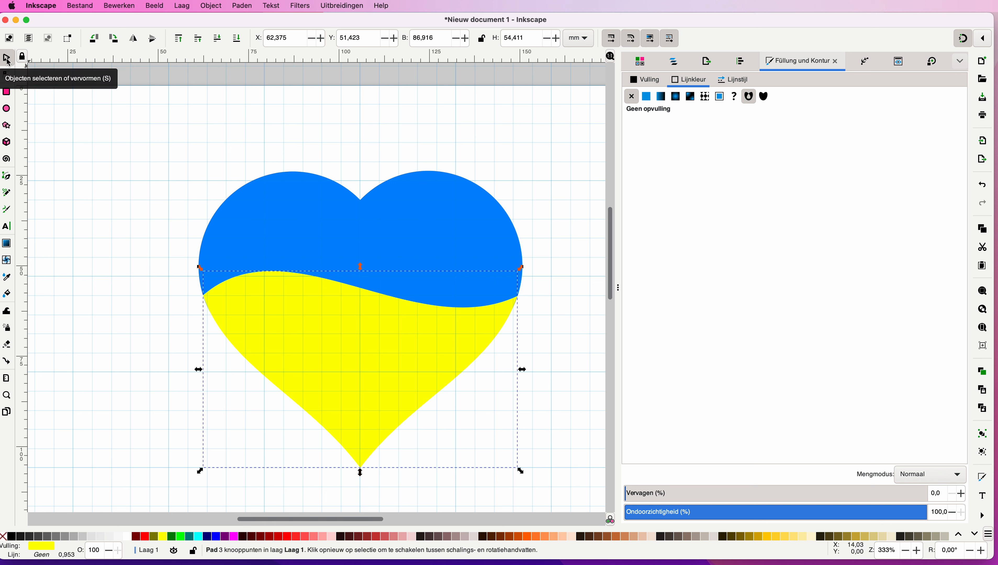
pyautogui.keyDown('shift'); pyautogui.click(371, 239); pyautogui.keyUp('shift')
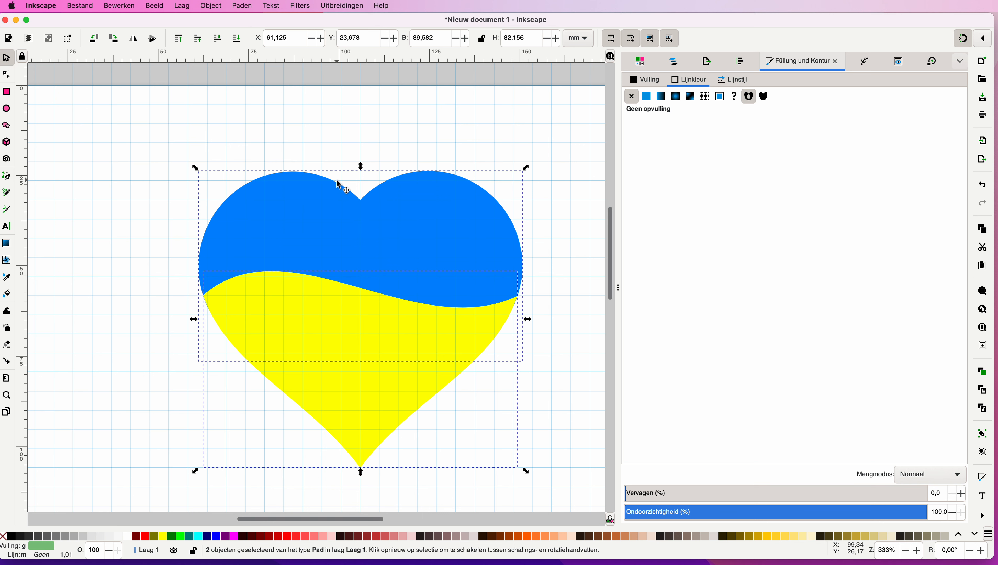
pyautogui.click(212, 7)
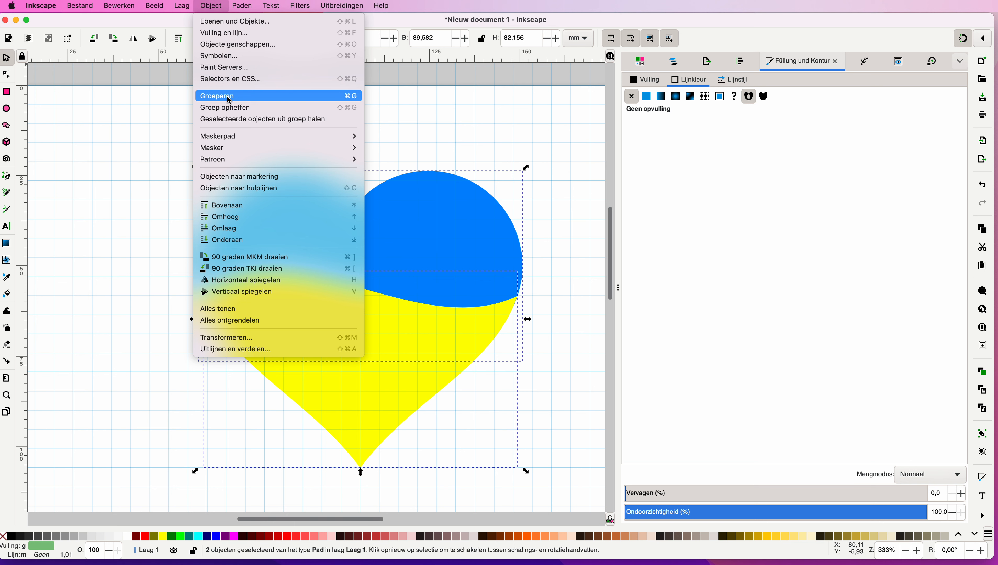
pyautogui.moveTo(244, 12)
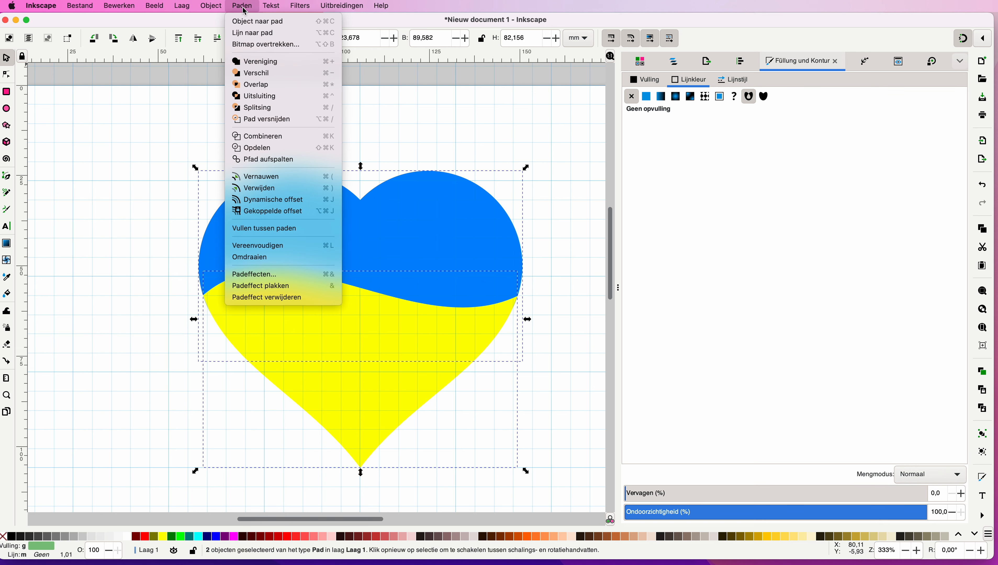
pyautogui.click(250, 63)
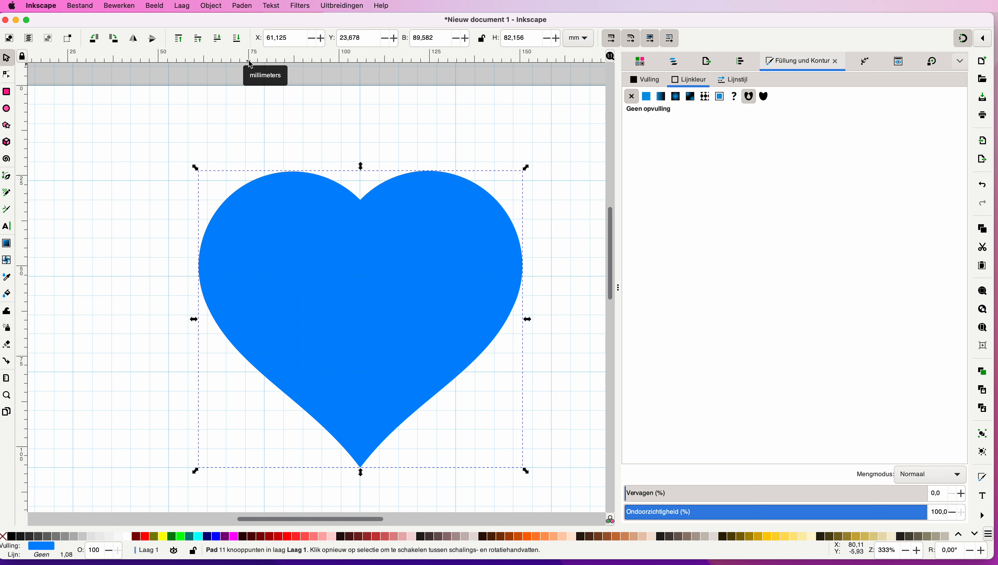
pyautogui.press('super+z')
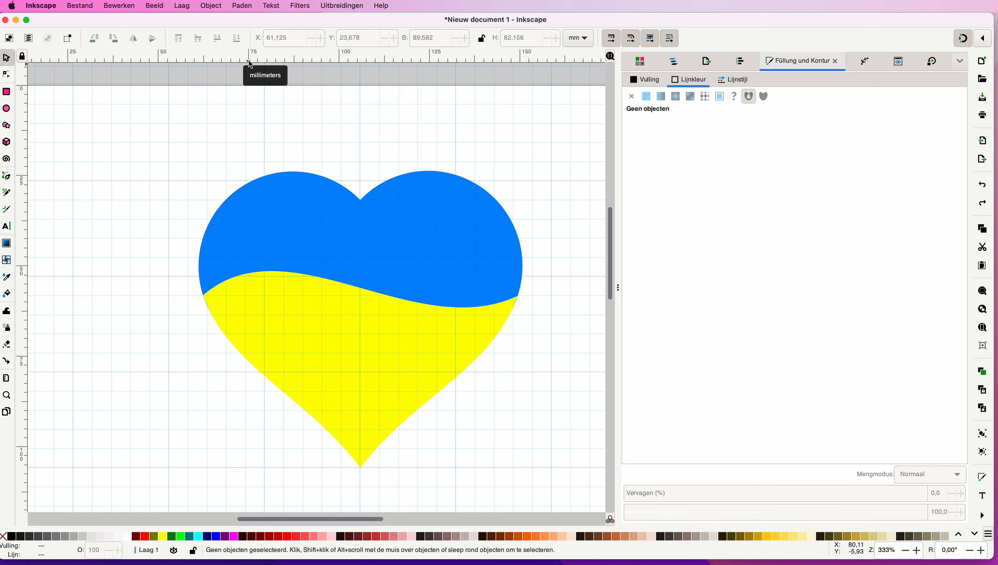
# Step: Select the blue and yellow shapes together, group them into one object and clear the selection
pyautogui.moveTo(167, 141); pyautogui.dragTo(539, 477)
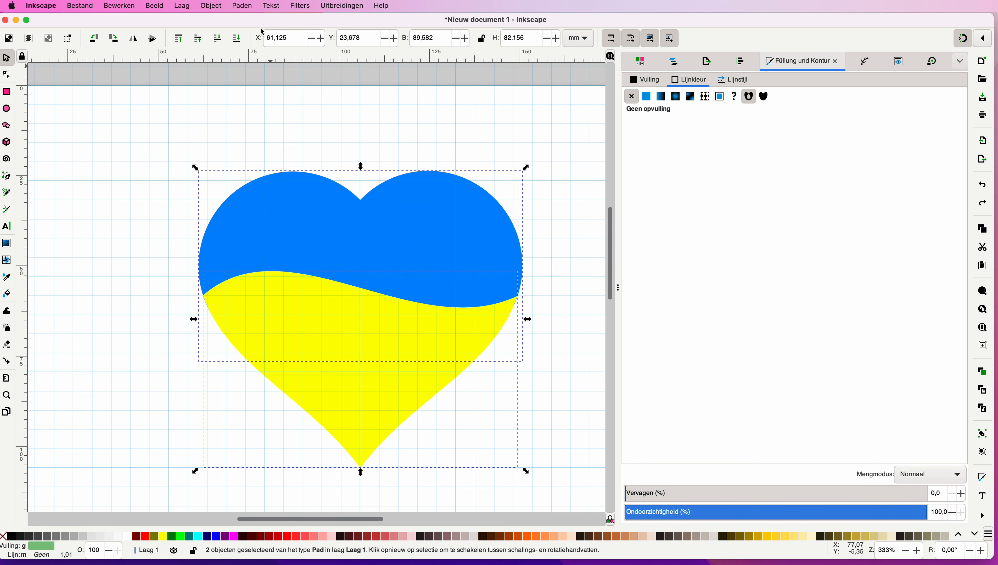
pyautogui.click(213, 8)
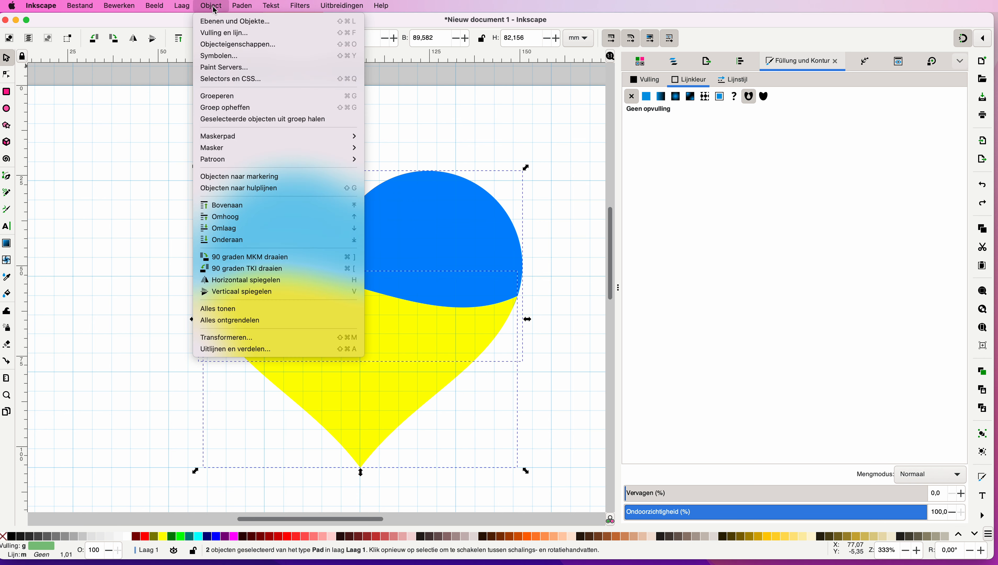
pyautogui.click(217, 97)
pyautogui.click(99, 186)
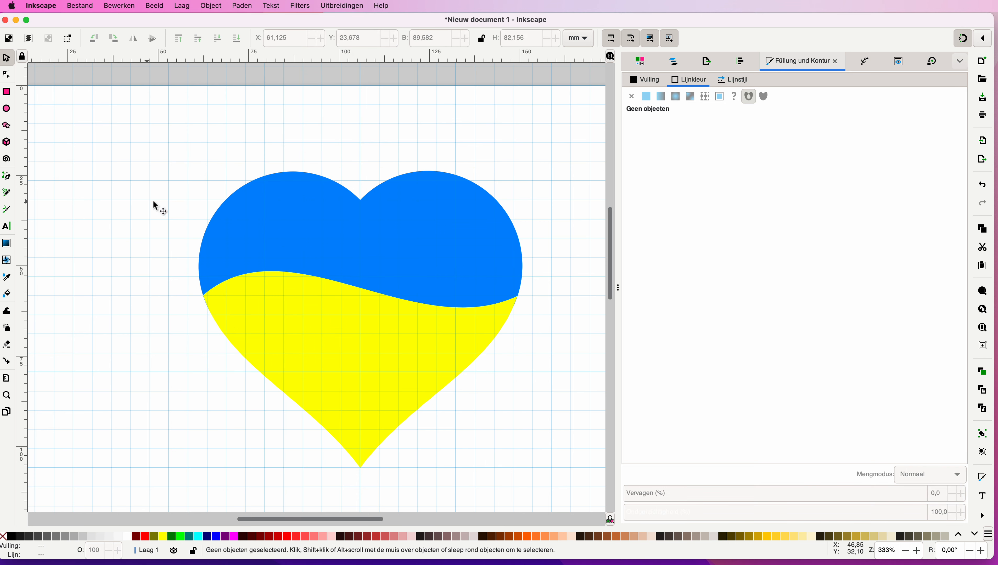
# Step: Try rotating the grouped heart clockwise by its corner handle, and undo the rotation
pyautogui.click(252, 210)
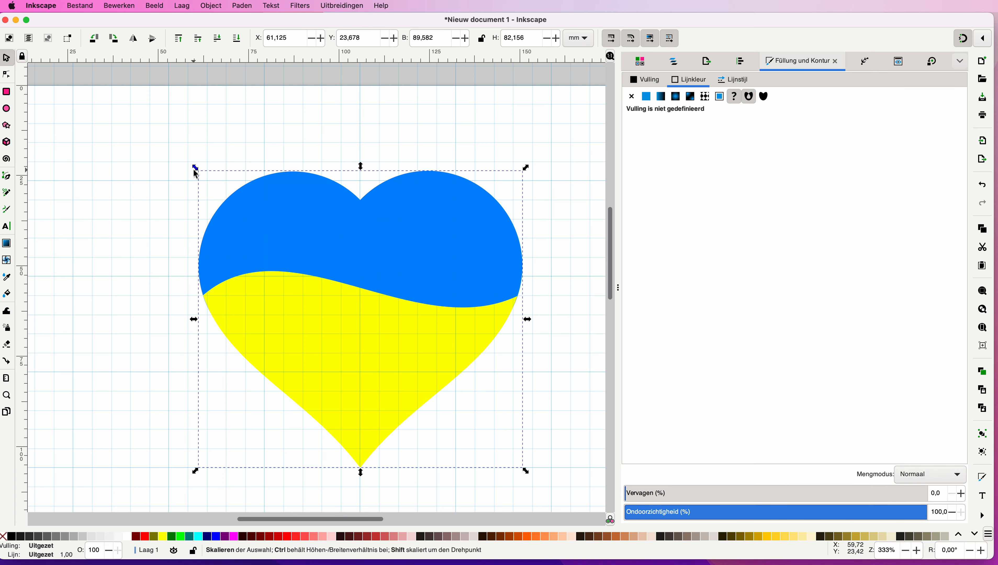
pyautogui.click(263, 224)
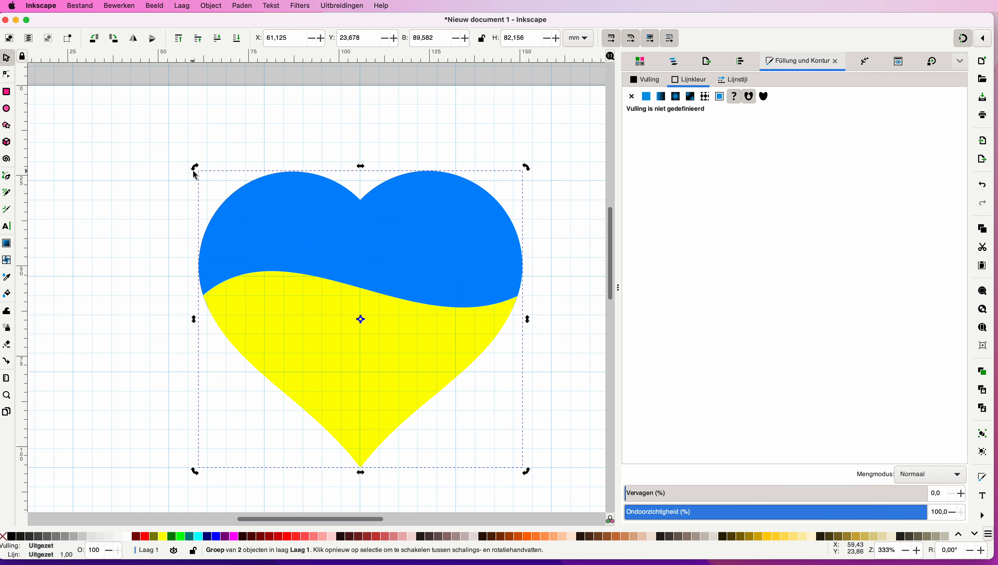
pyautogui.moveTo(195, 172); pyautogui.dragTo(314, 134)
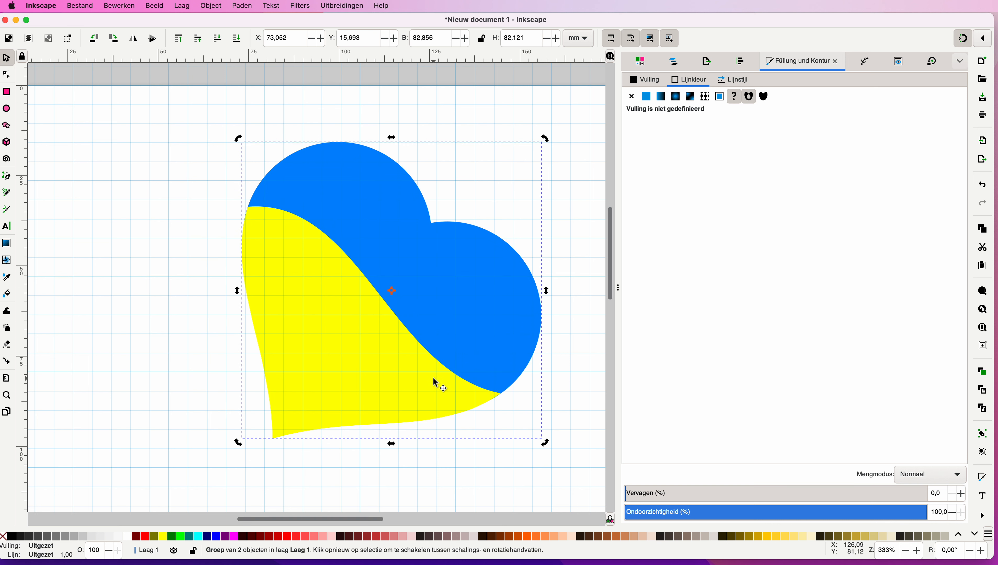
pyautogui.press('super+z')
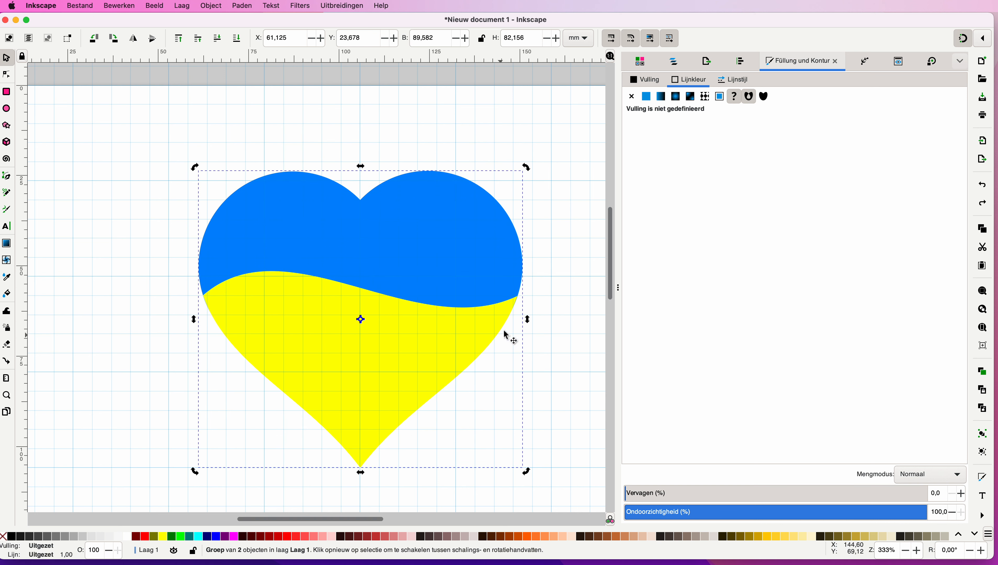
# Step: Try moving the grouped heart up and to the left on the page, and undo the move
pyautogui.click(546, 292)
pyautogui.moveTo(452, 312); pyautogui.dragTo(327, 286)
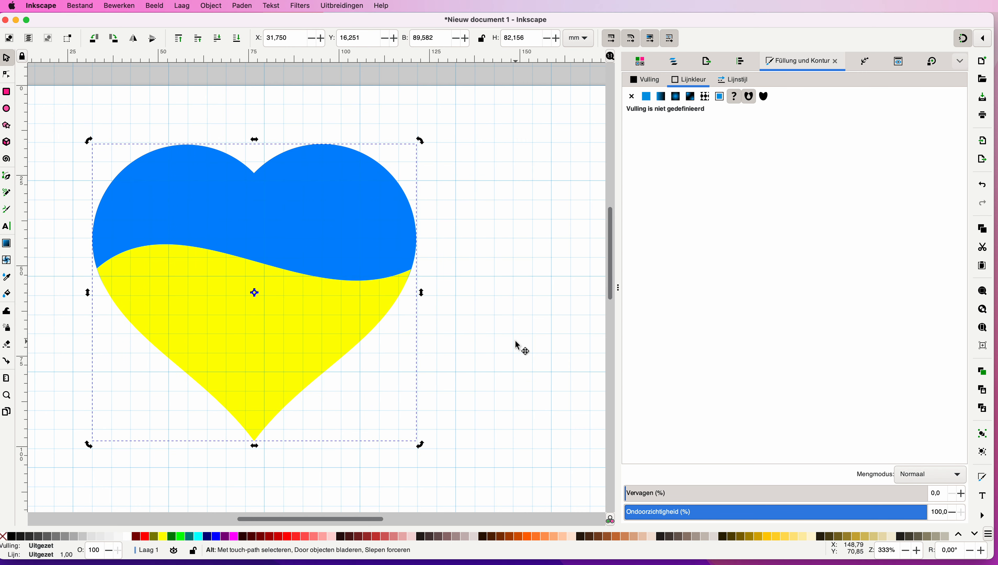
pyautogui.press('super+z')
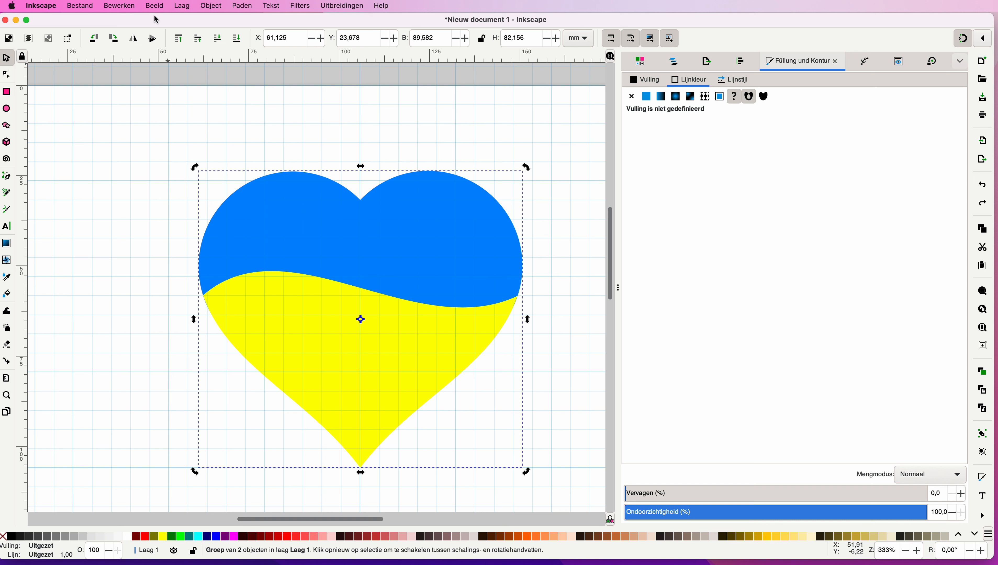
# Step: Zoom the view to fit the whole page
pyautogui.click(154, 6)
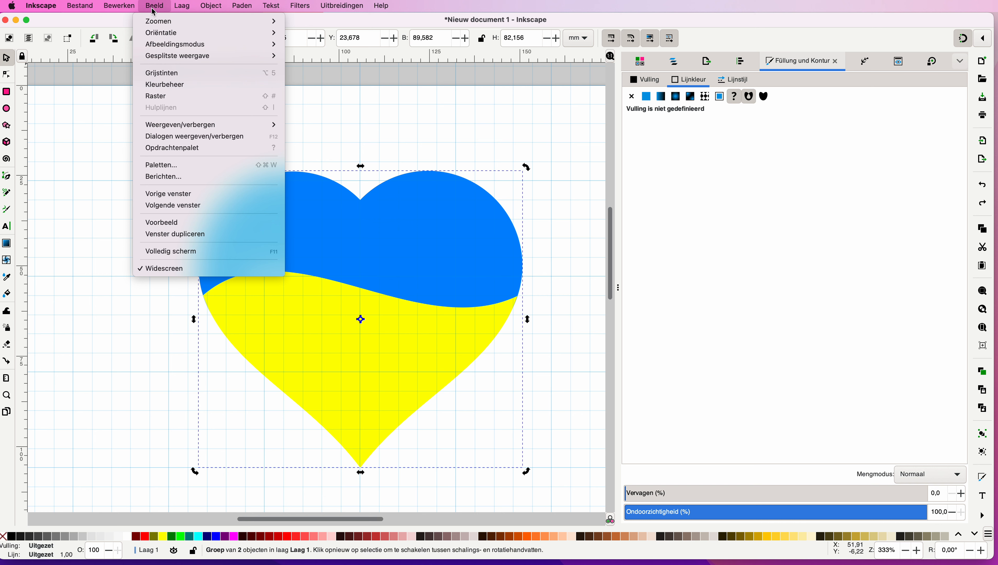
pyautogui.moveTo(162, 24)
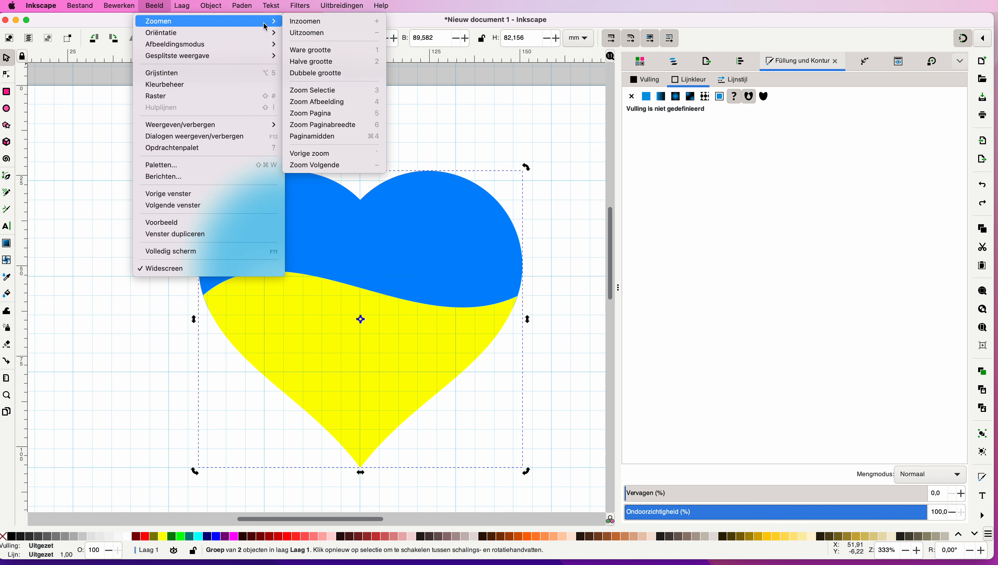
pyautogui.click(321, 115)
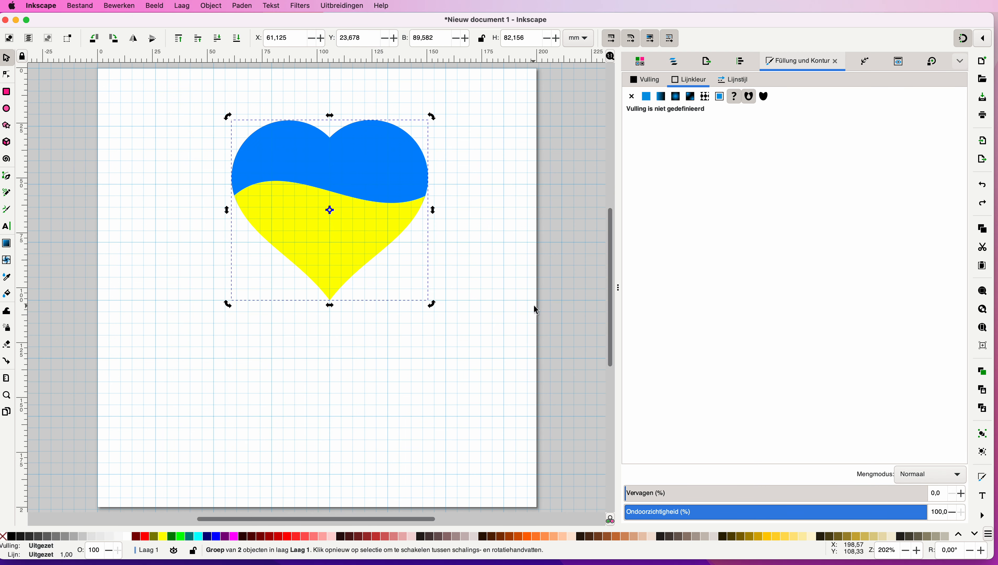